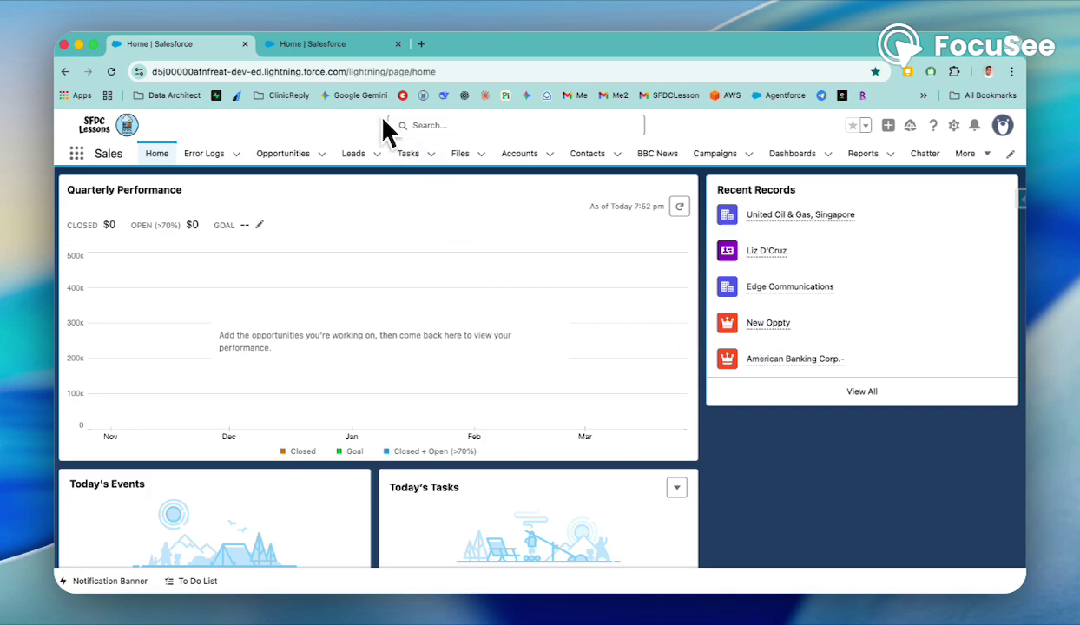
- Open the App Manager page in Salesforce Setup
click(363, 50)
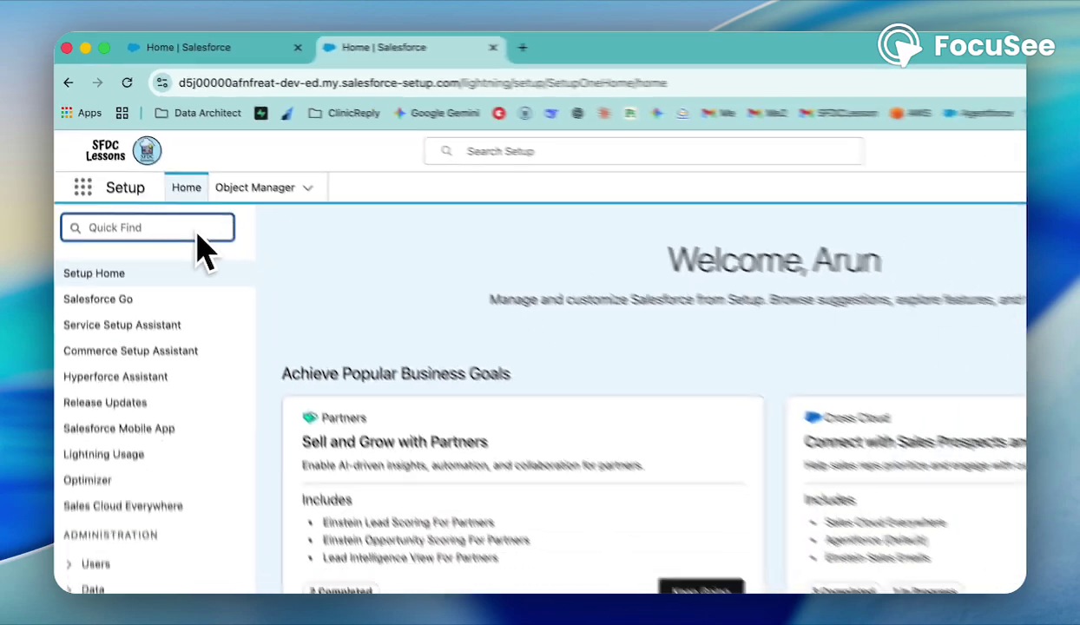
text(app ma)
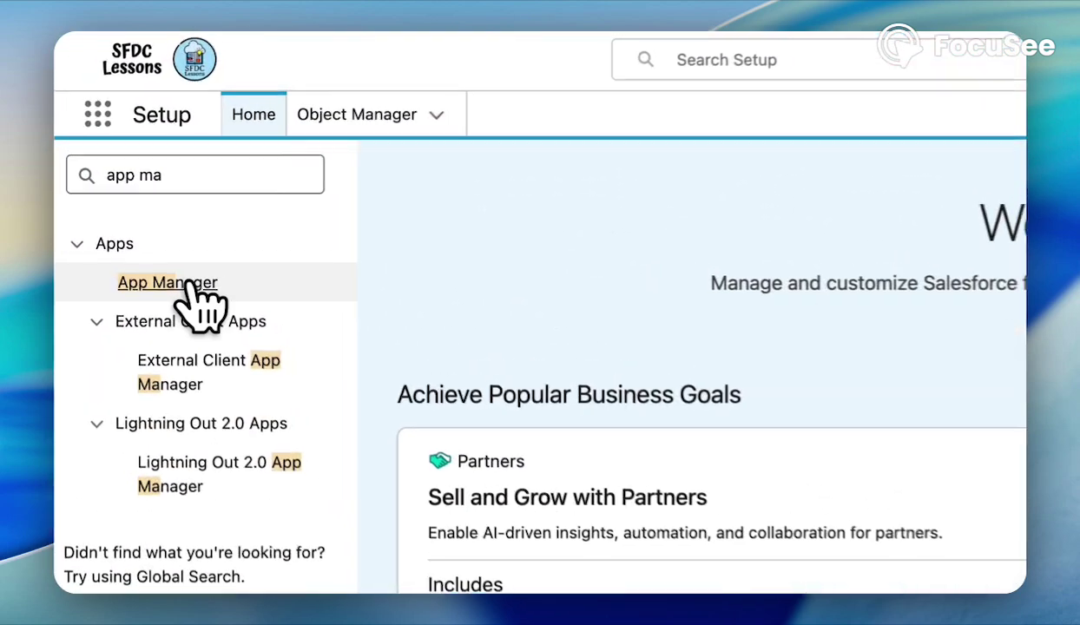
click(193, 285)
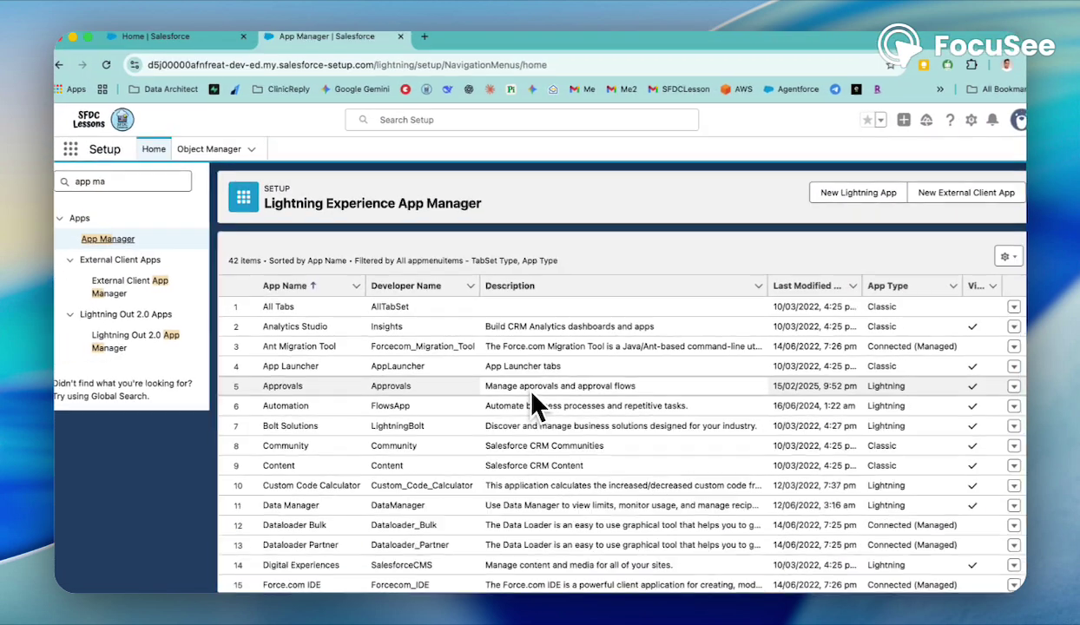
- Open the Lightning version of the Sales app for editing and go to its desktop utility items
scroll(532, 395, down, 2)
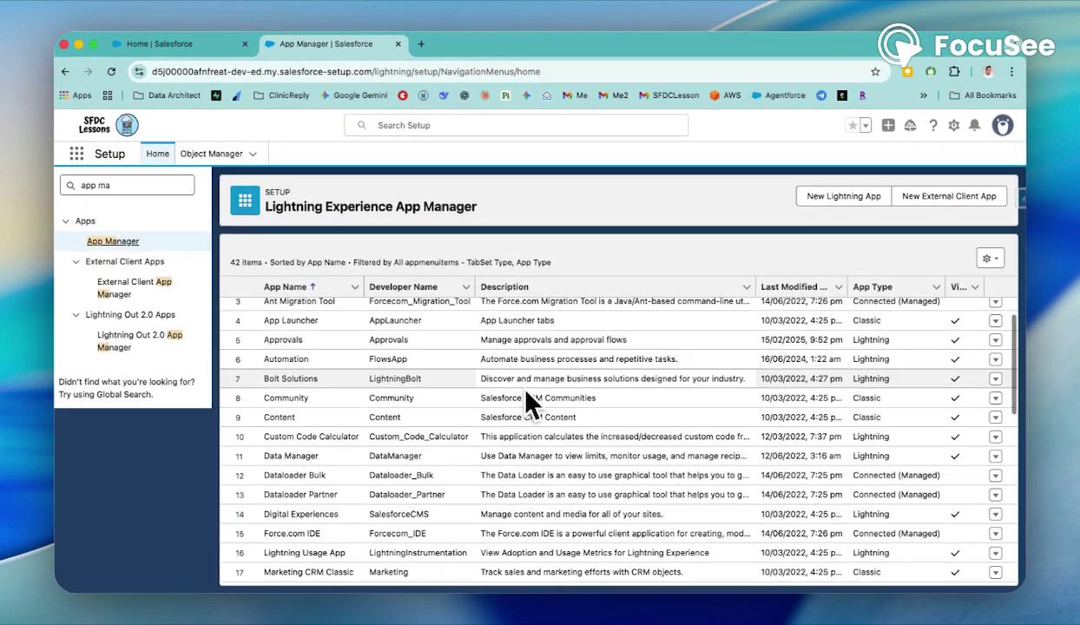
scroll(530, 404, down, 5)
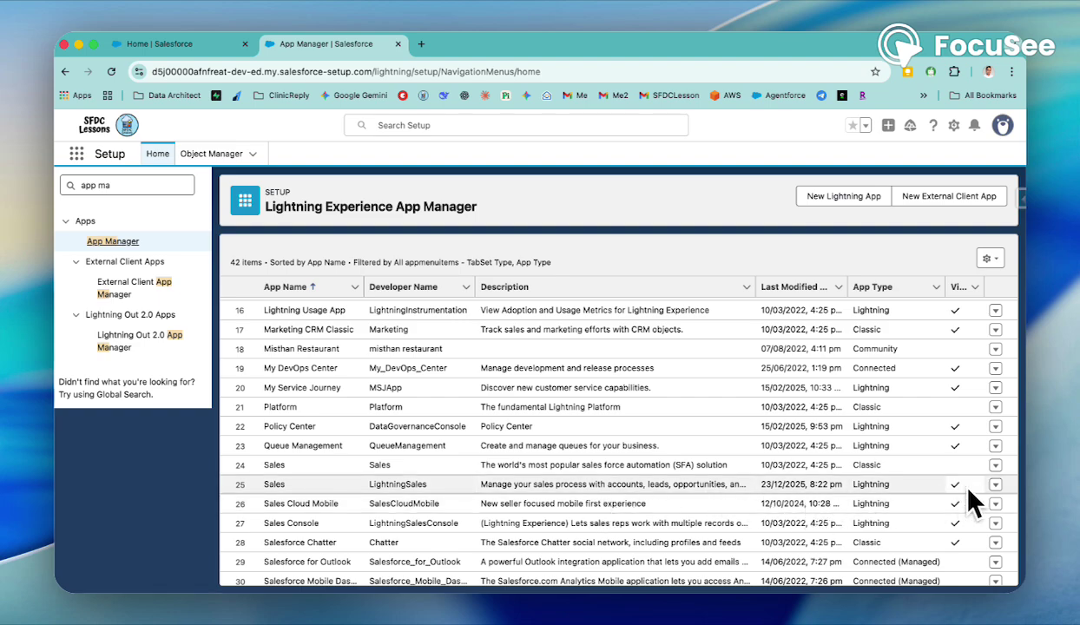
click(995, 484)
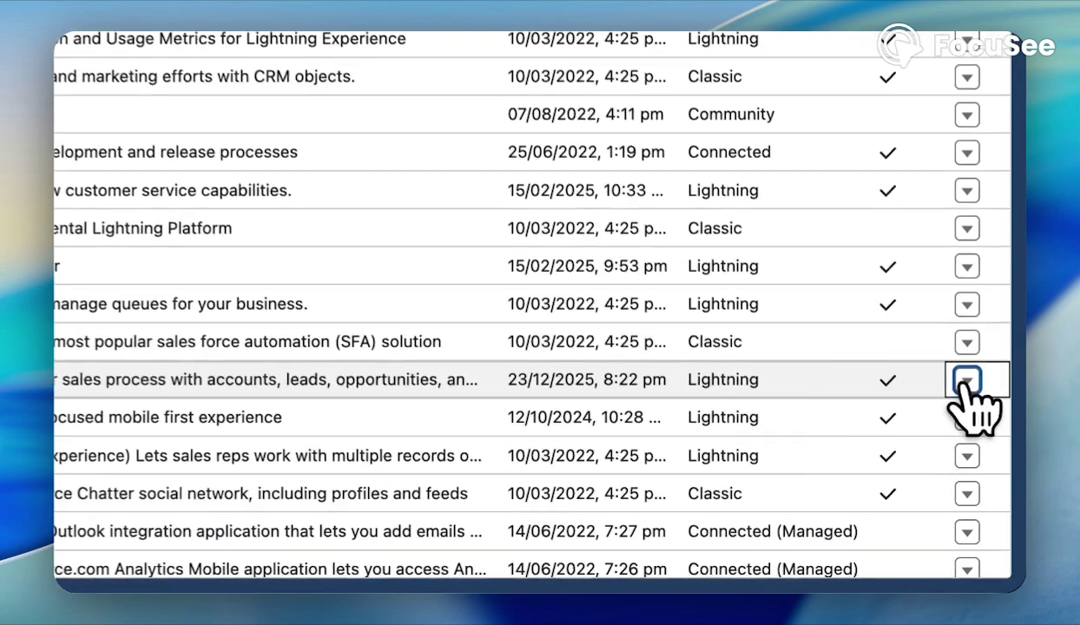
click(907, 423)
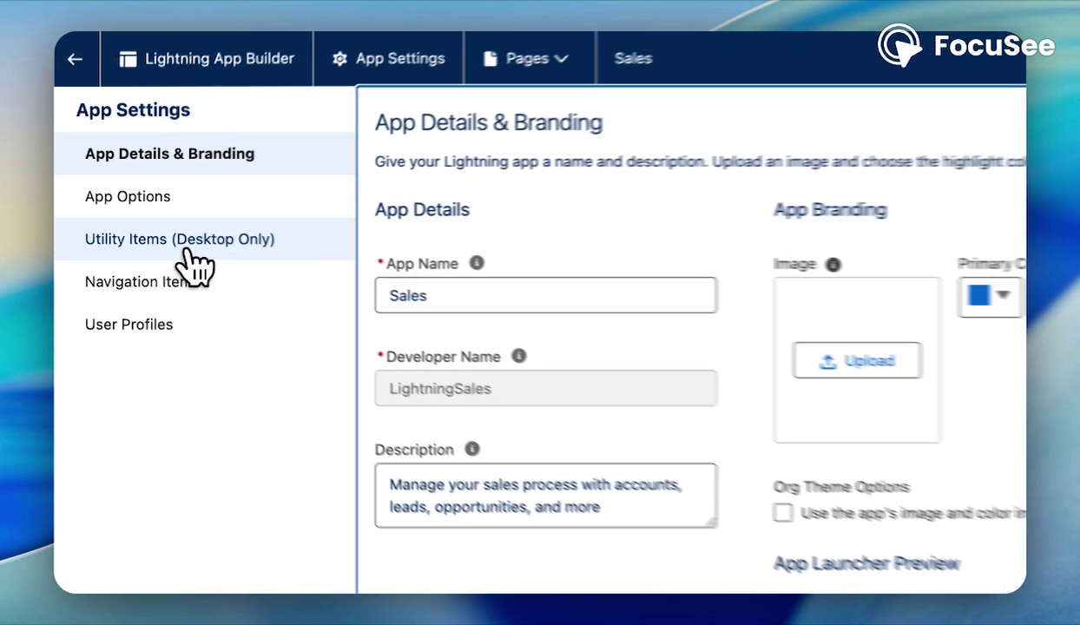
click(149, 231)
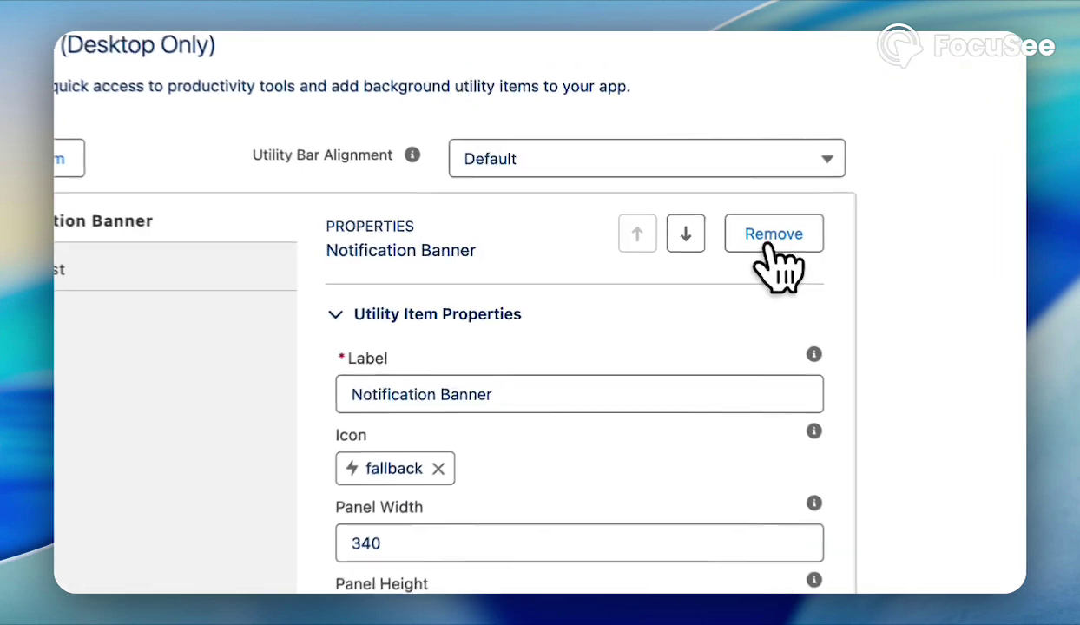
- Remove the existing Notification Banner utility item and add the custom Notification Banner component again
click(786, 235)
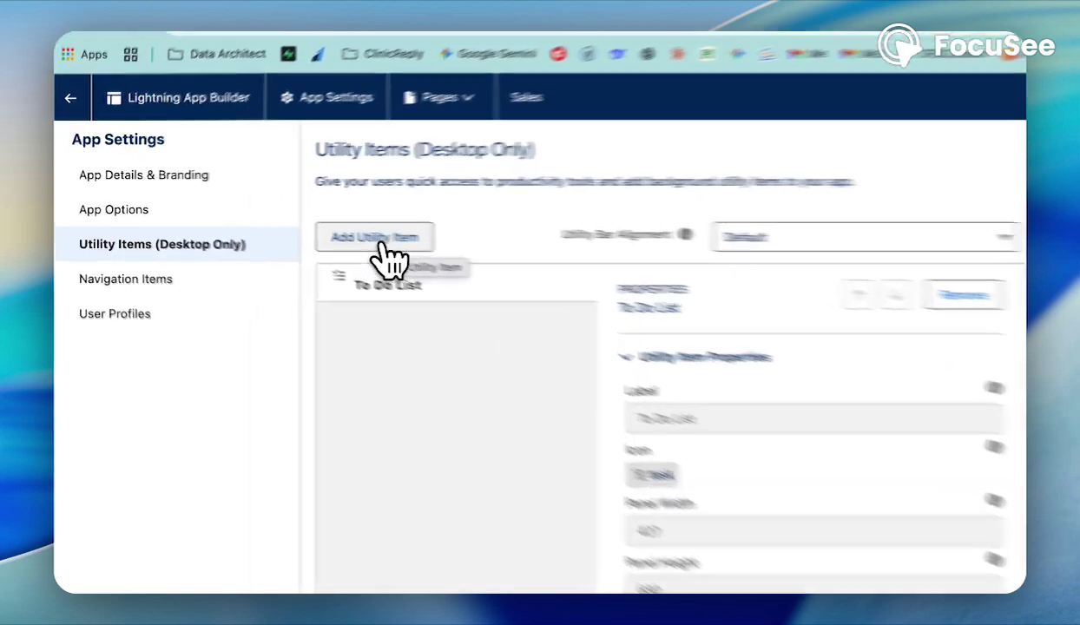
click(285, 227)
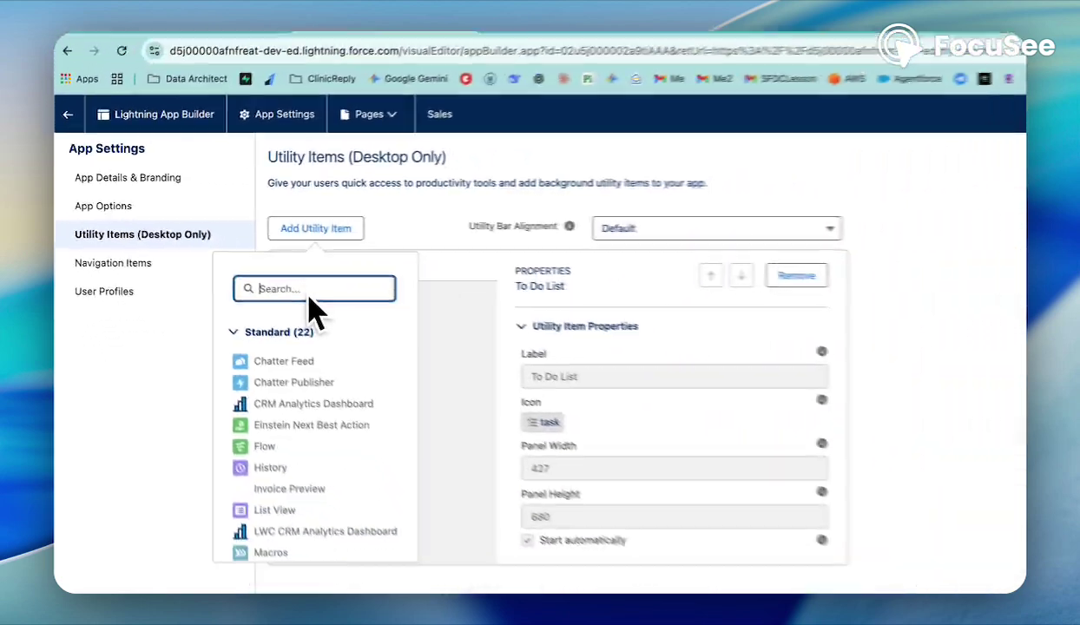
text(Noti)
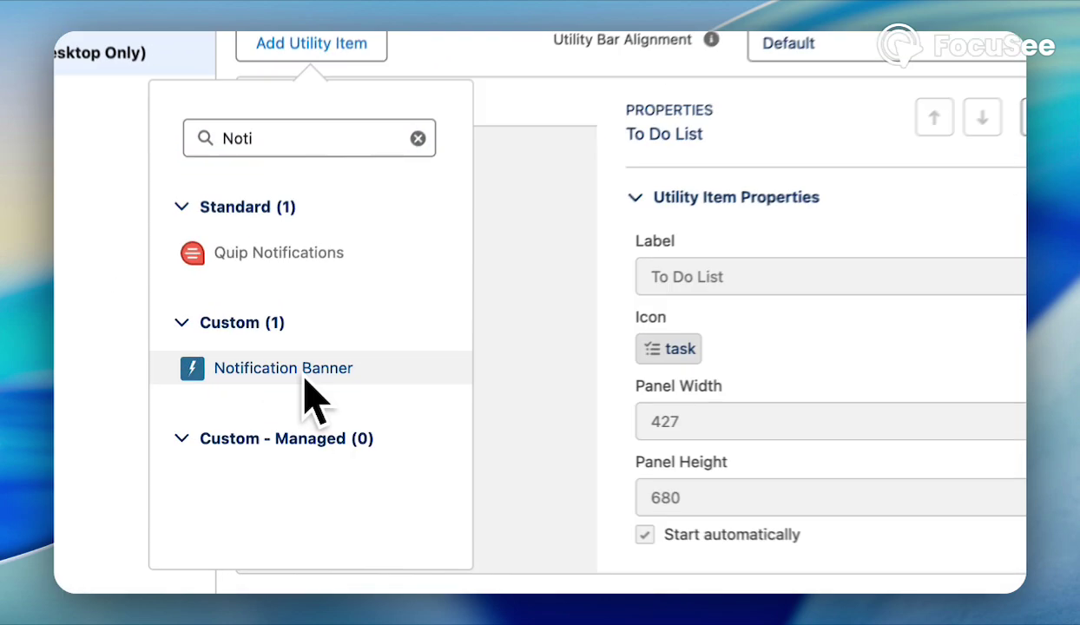
click(269, 398)
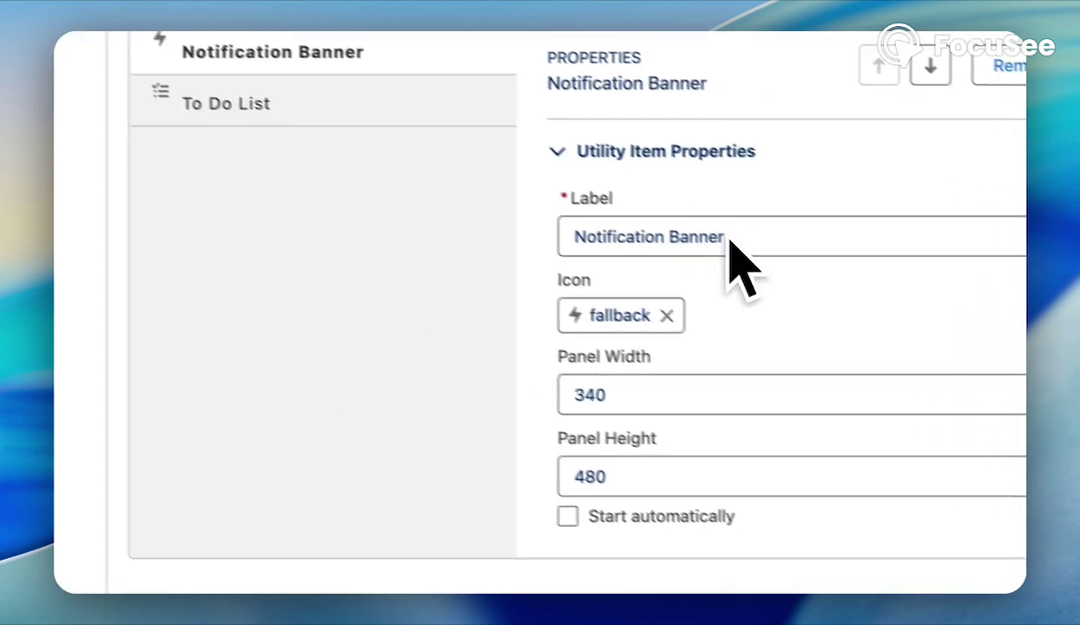
- Set the Notification Banner's panel height to 1, make it start automatically, and save the app settings
drag(507, 441, 434, 460)
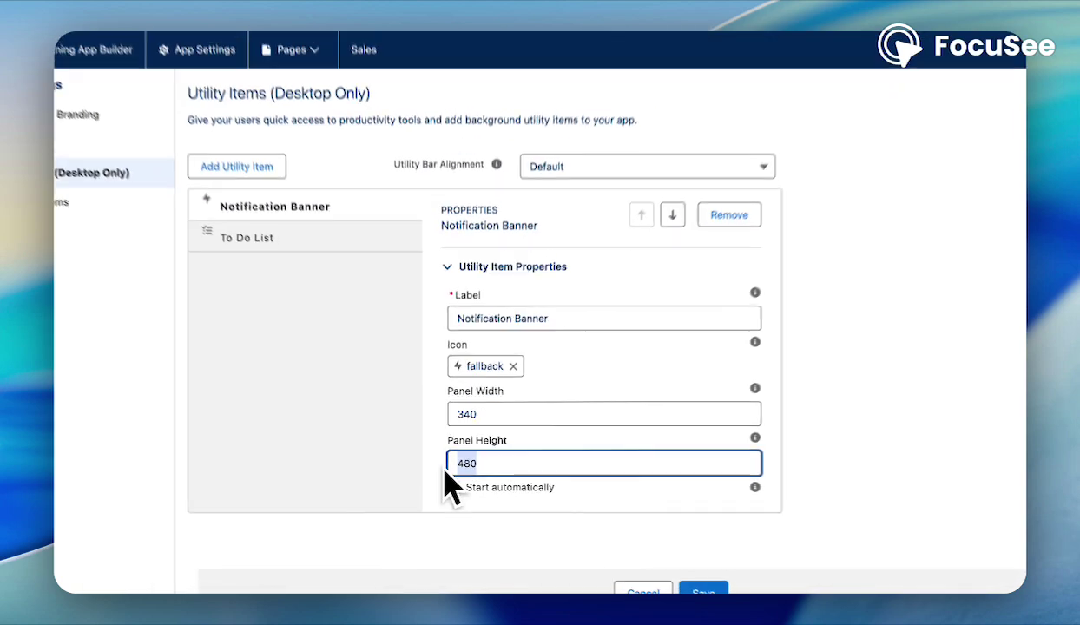
text(1)
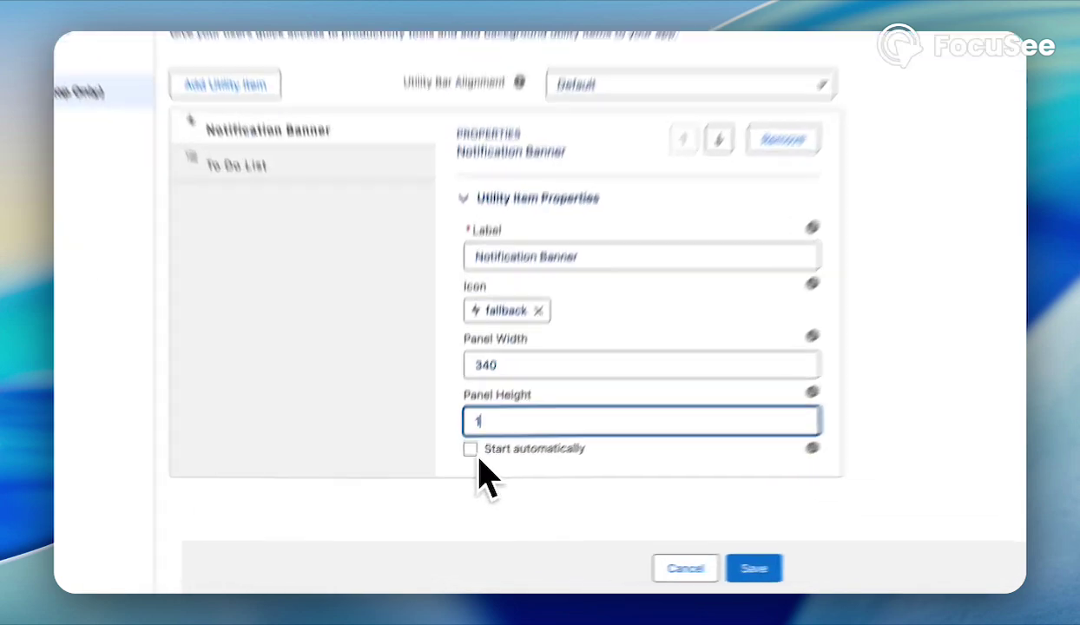
click(457, 490)
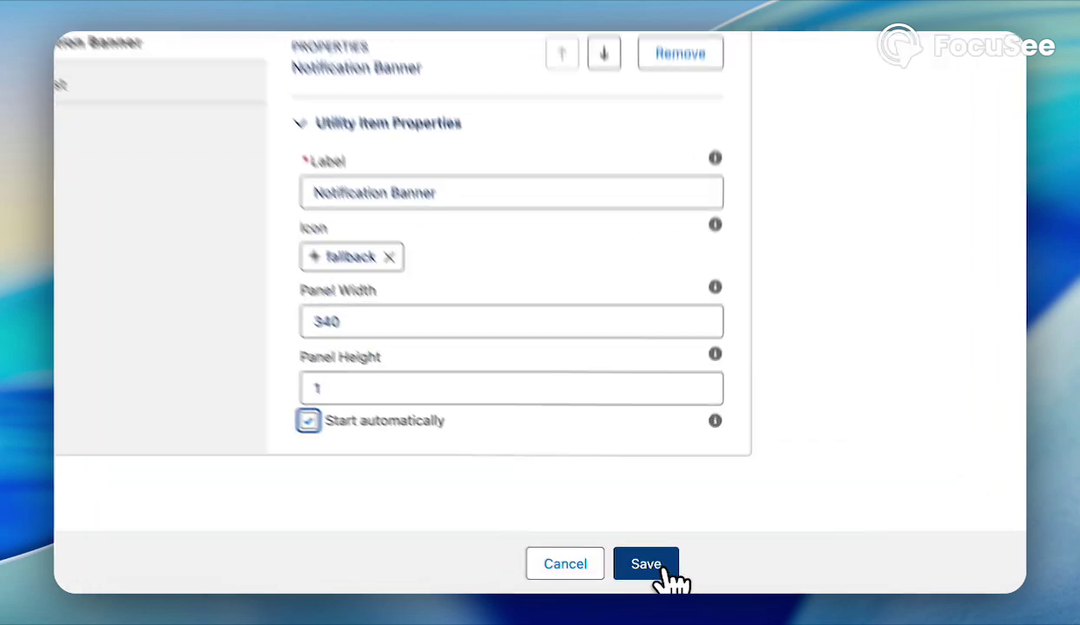
click(664, 576)
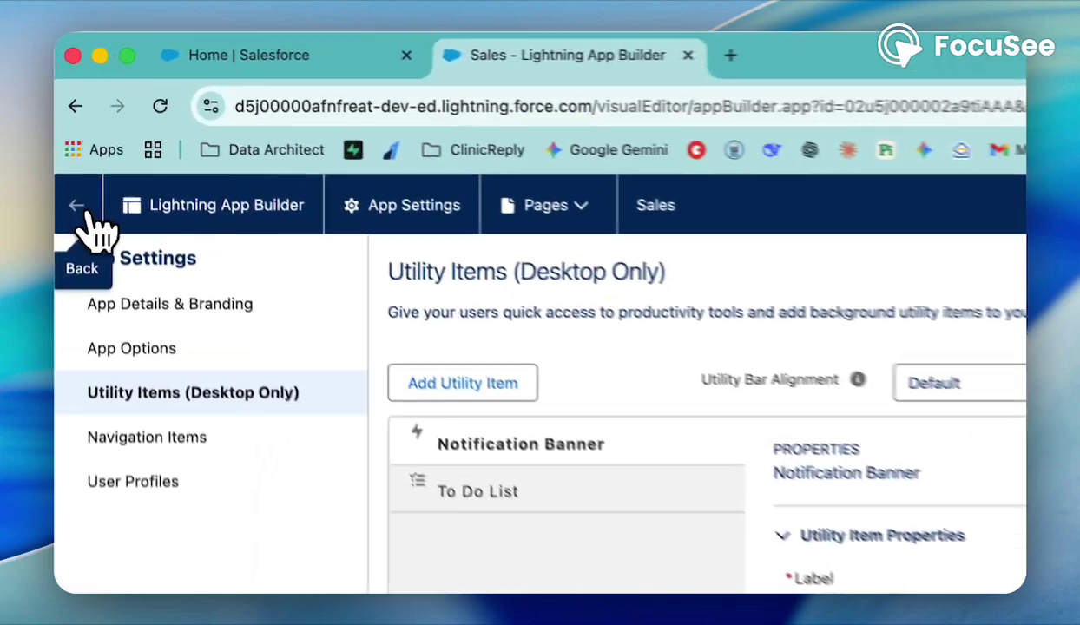
- Leave the app's settings and open the Custom Metadata Types page in Setup
click(73, 132)
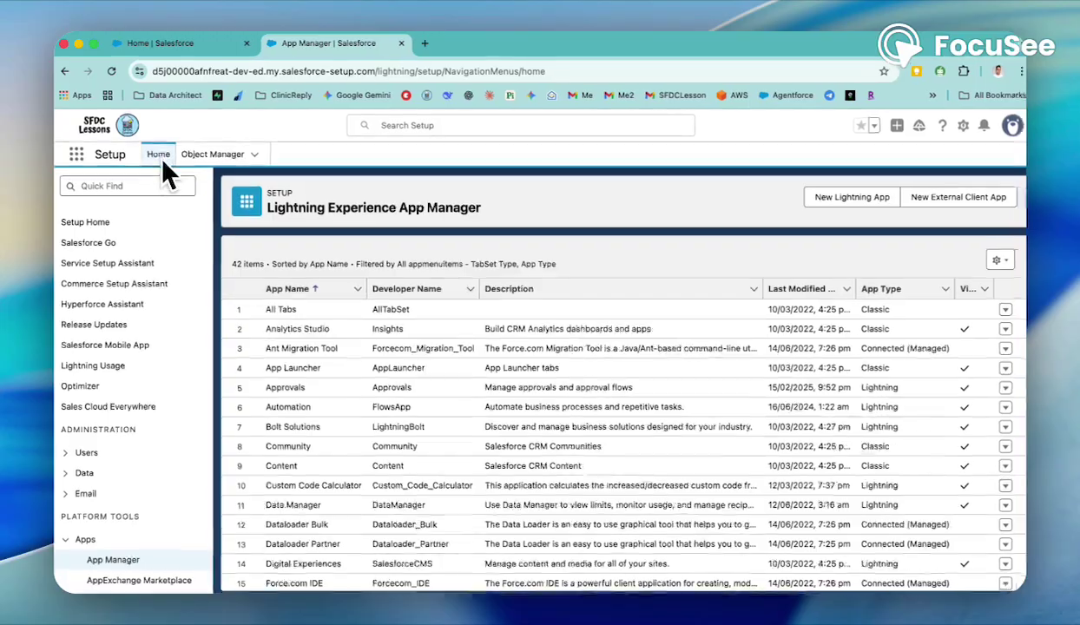
click(148, 184)
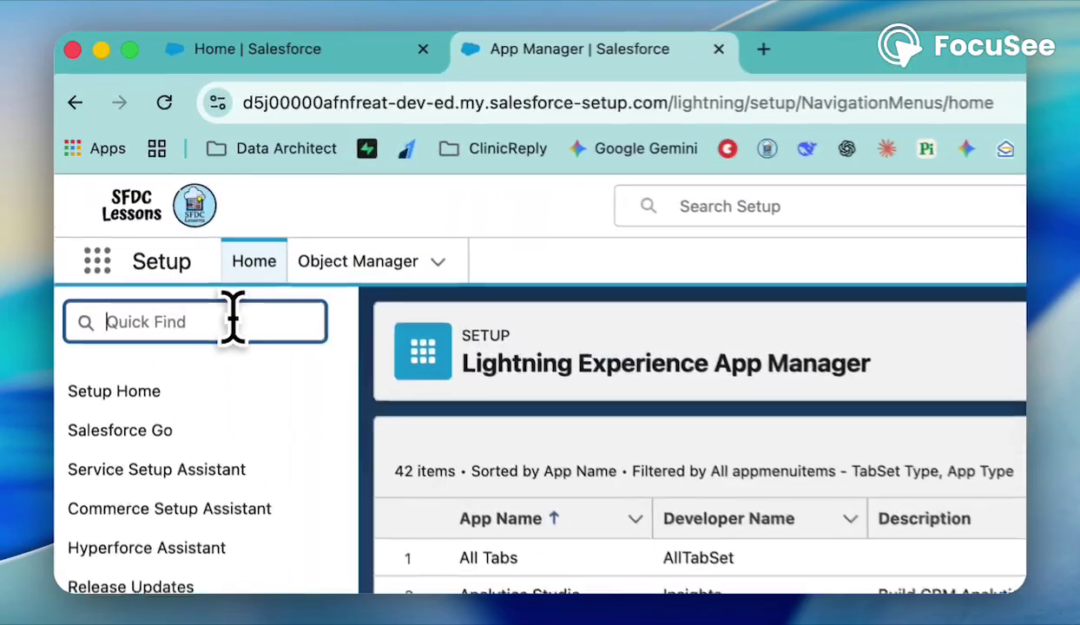
text(custo)
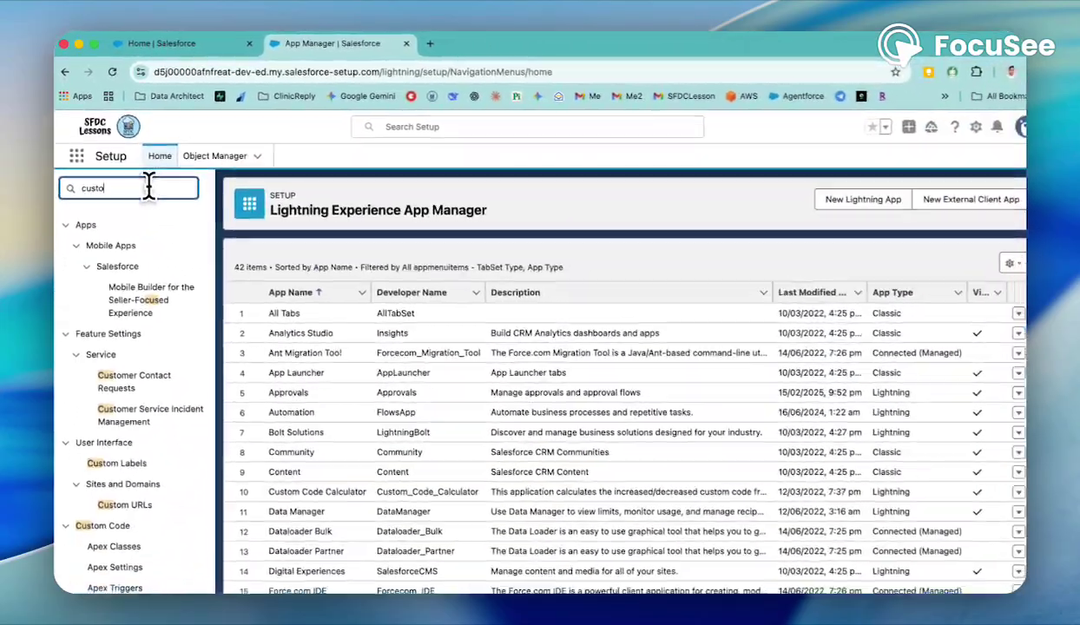
text(m me)
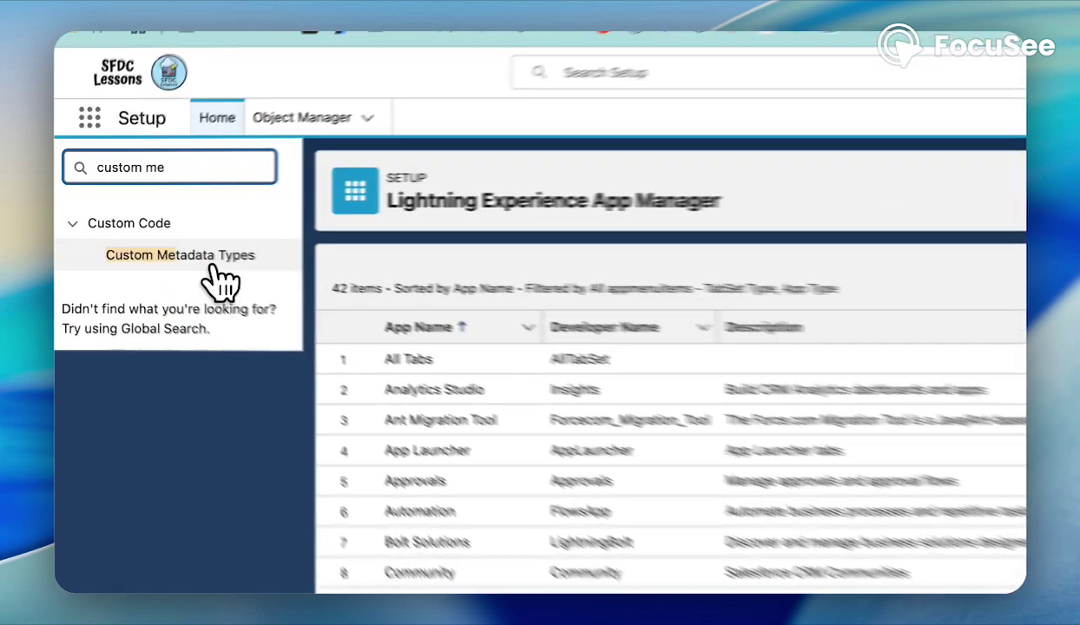
click(156, 243)
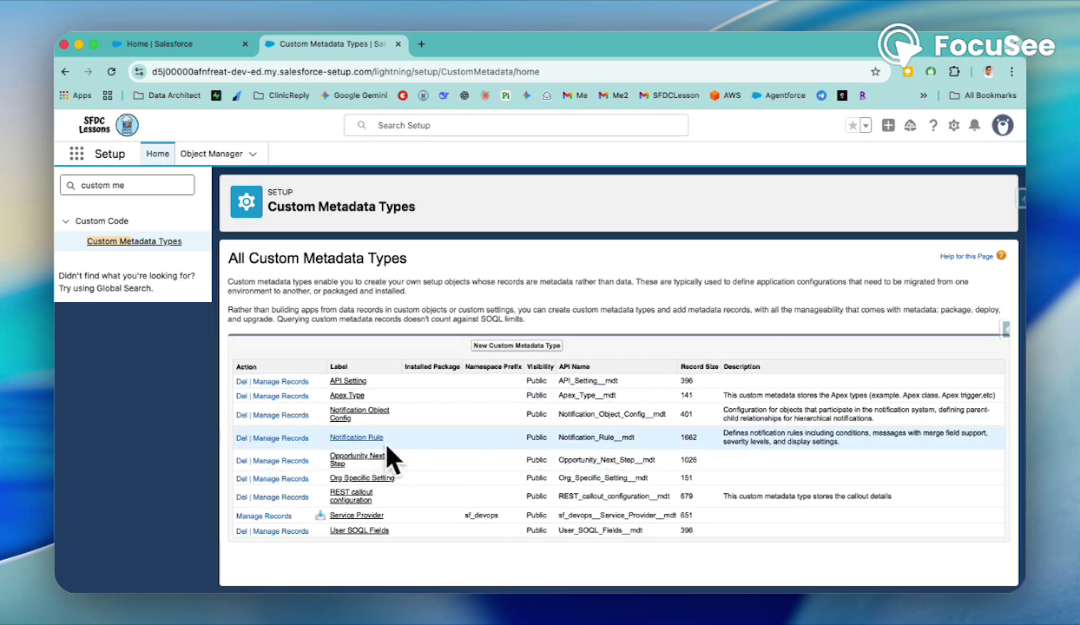
- Open the Sample Org Wide Alert record of the Notification Rule metadata type for editing
click(286, 439)
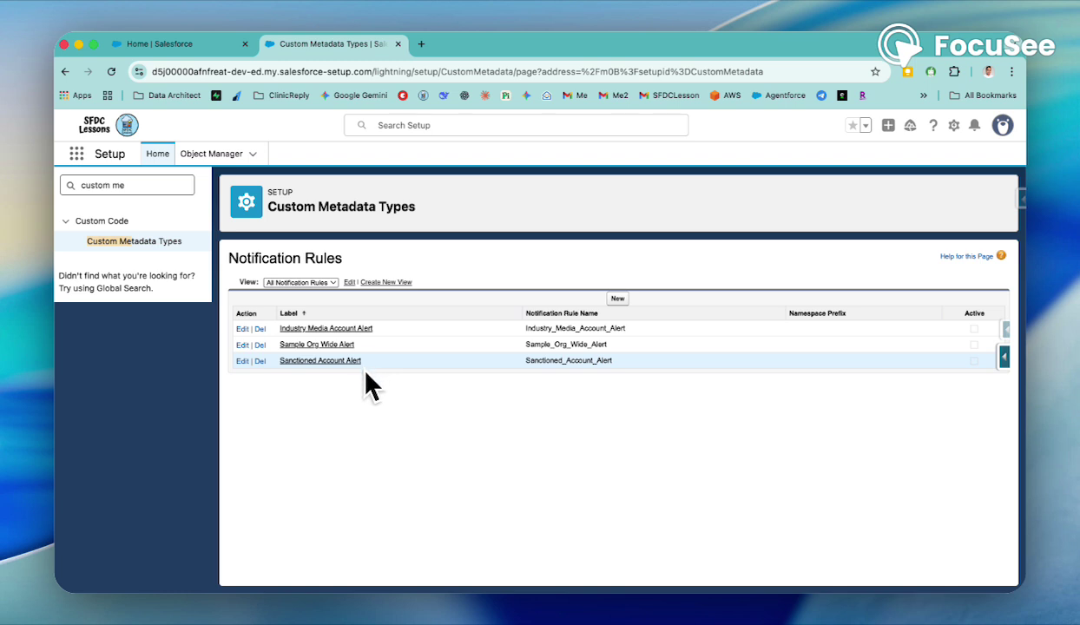
click(318, 346)
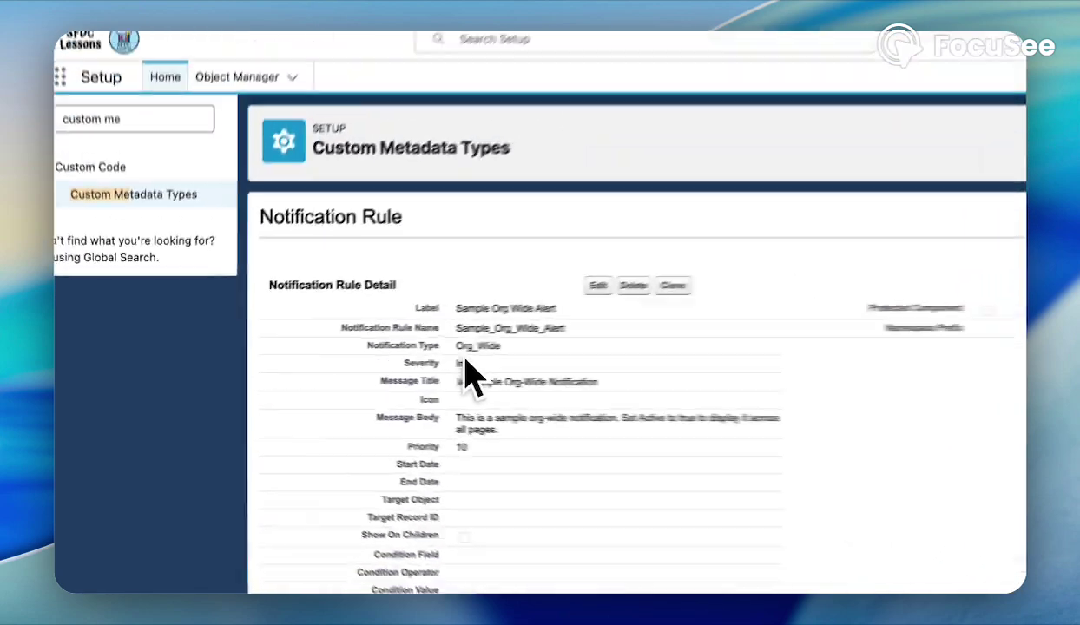
scroll(415, 357, down, 3)
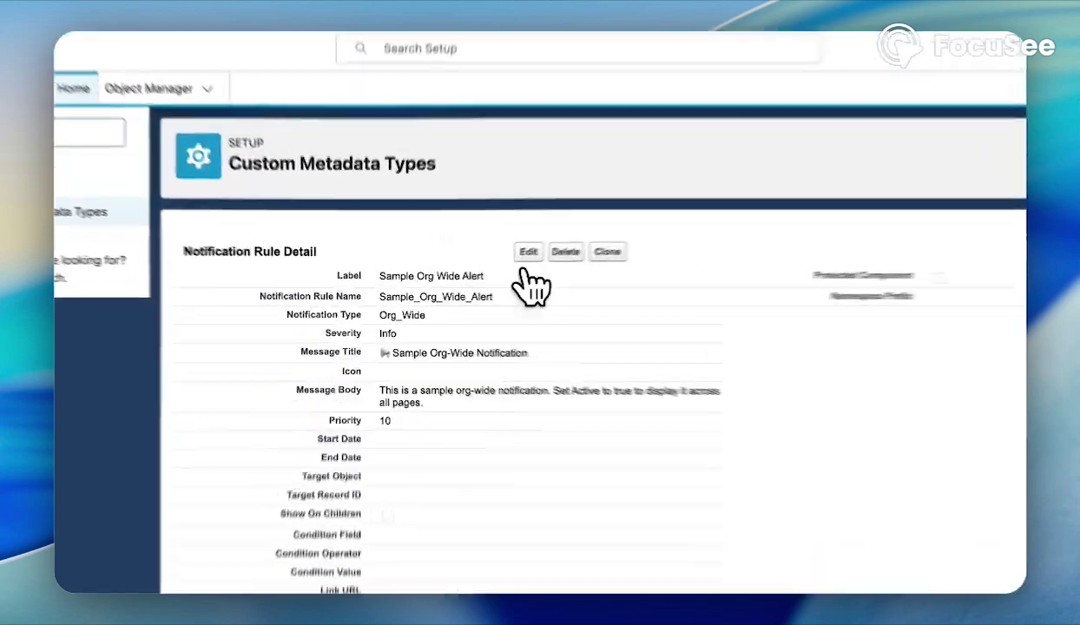
click(481, 270)
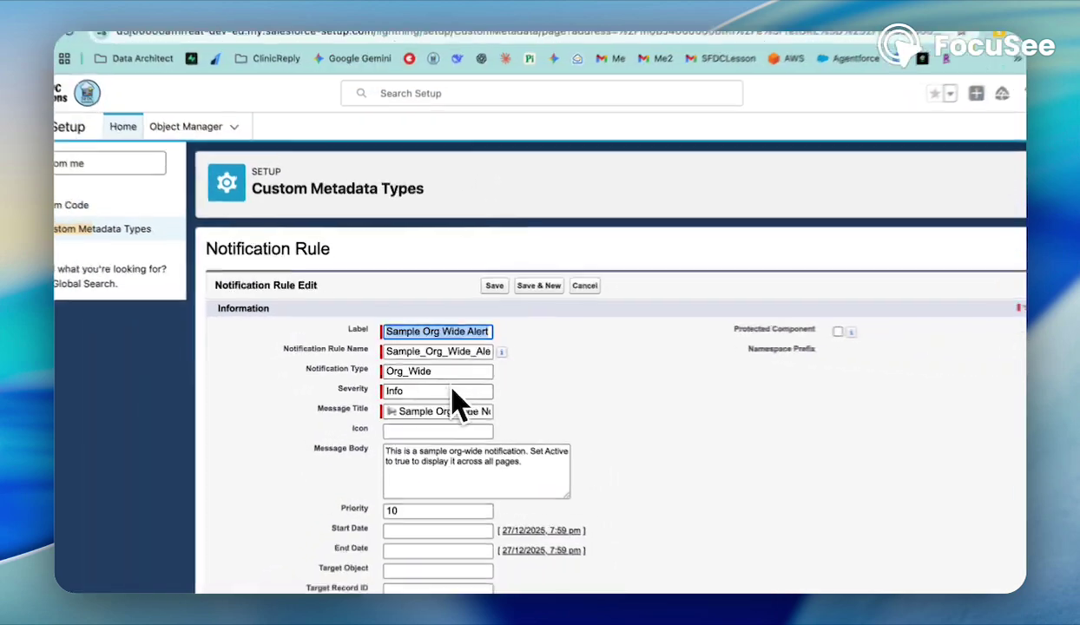
- Examine the alert rule's fields, including severity, message title, icon, body, priority, dates, target, conditions, link, Dismissible and Active
scroll(502, 441, down, 1)
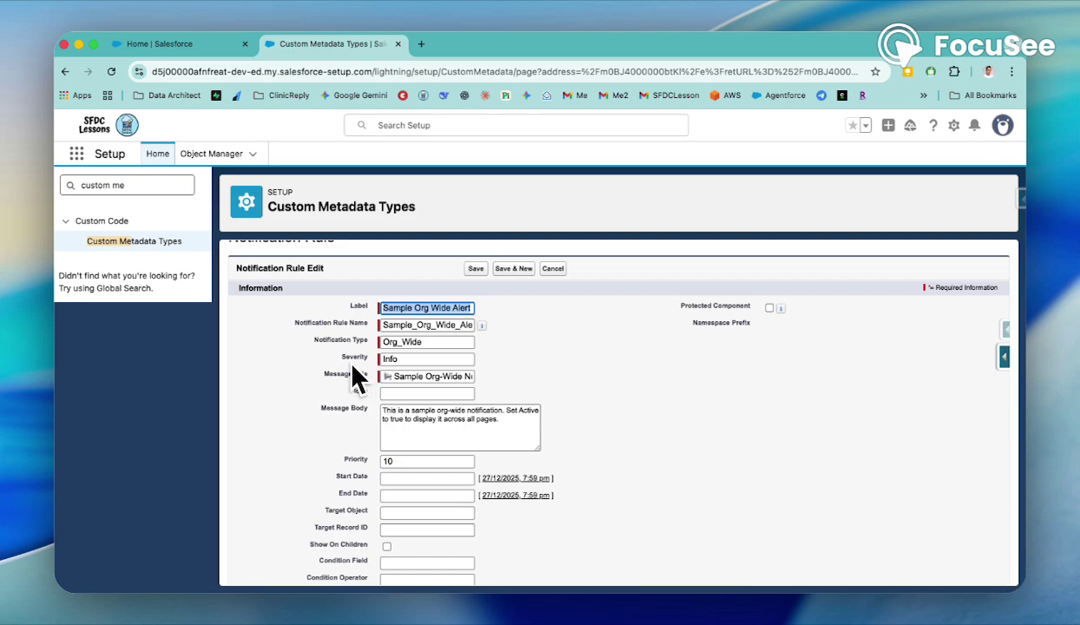
drag(342, 360, 371, 362)
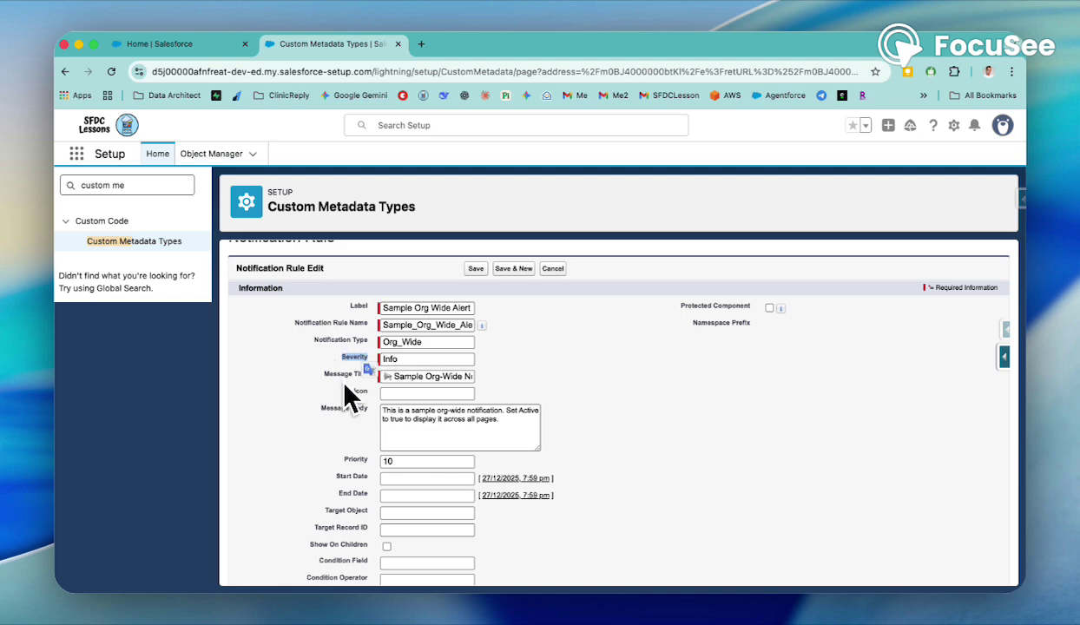
click(344, 377)
click(395, 393)
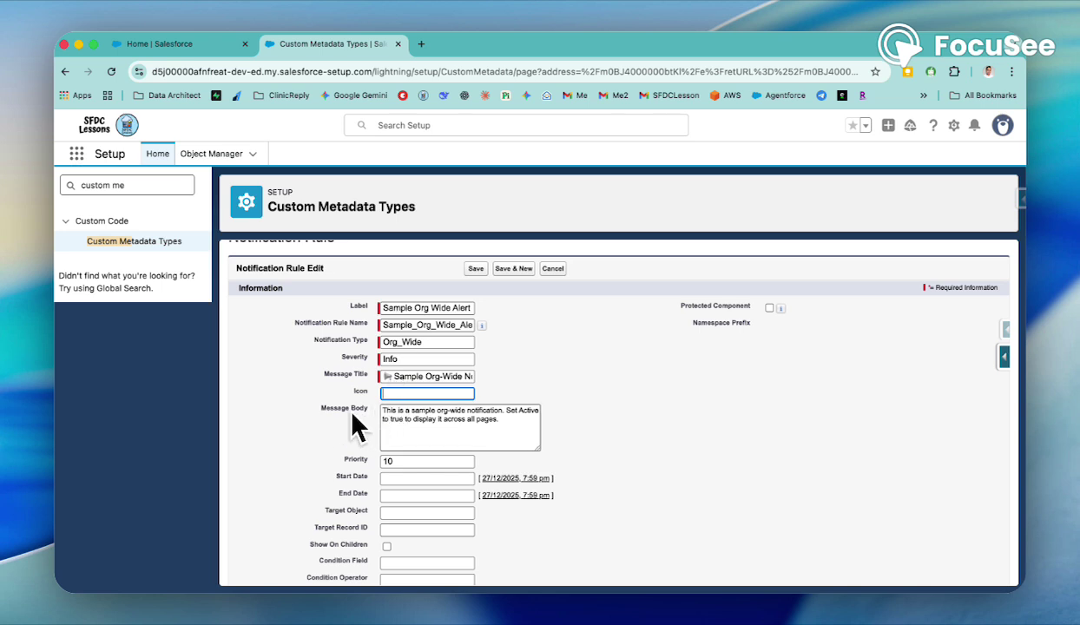
scroll(367, 430, down, 1)
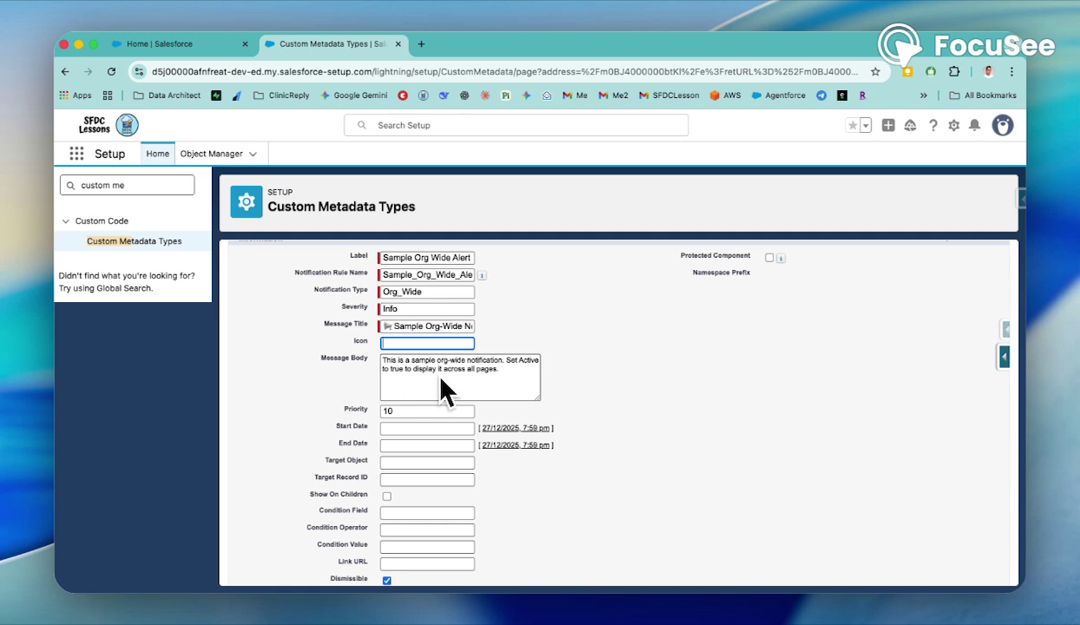
scroll(506, 438, down, 1)
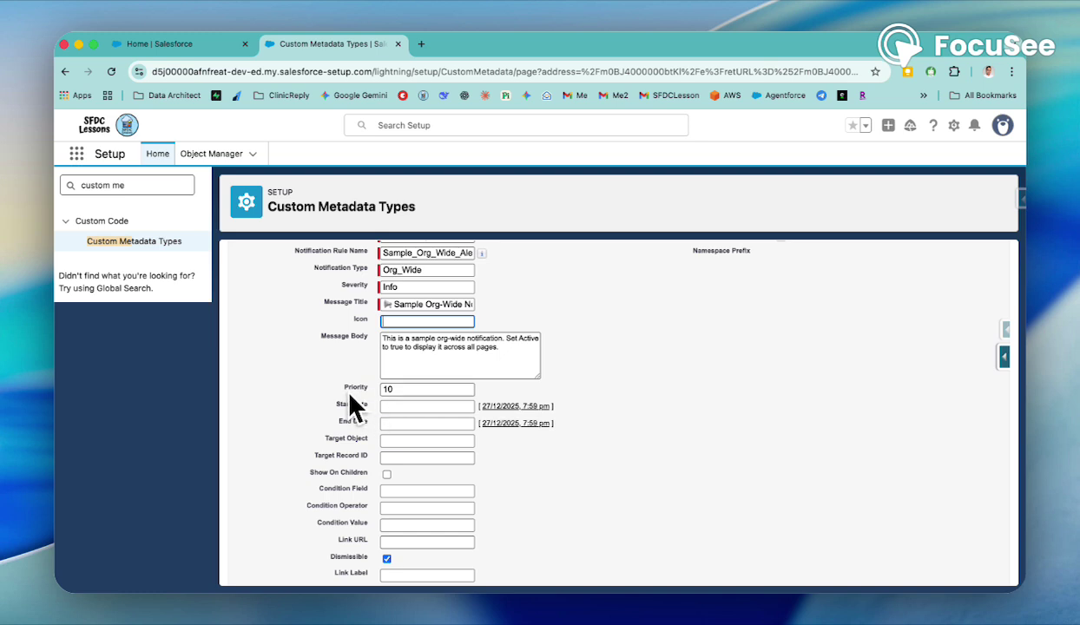
scroll(349, 397, down, 1)
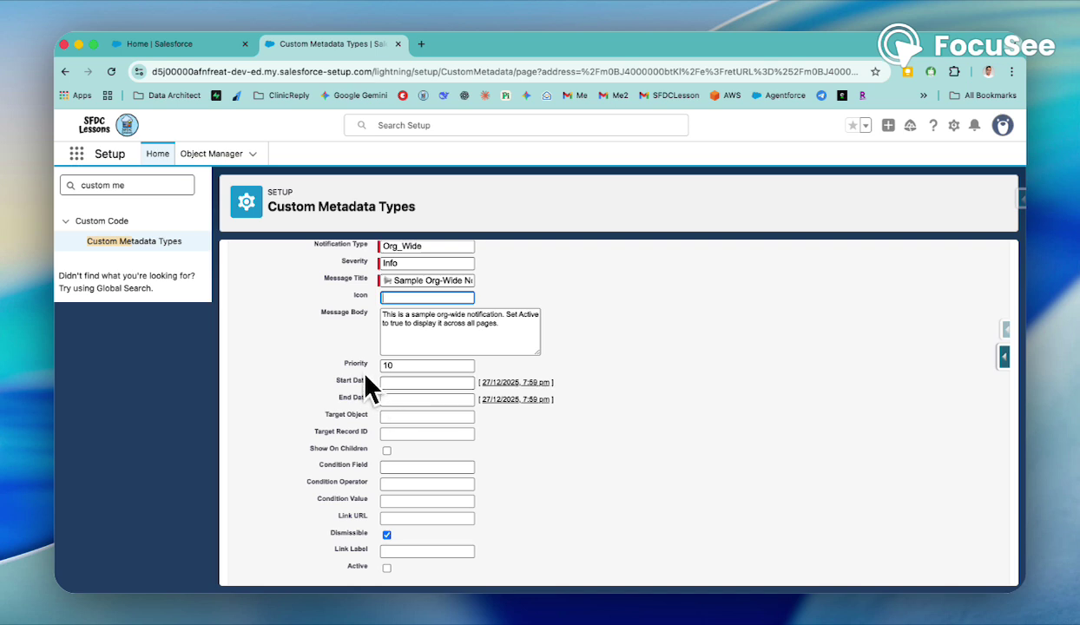
scroll(366, 376, up, 2)
scroll(365, 377, down, 2)
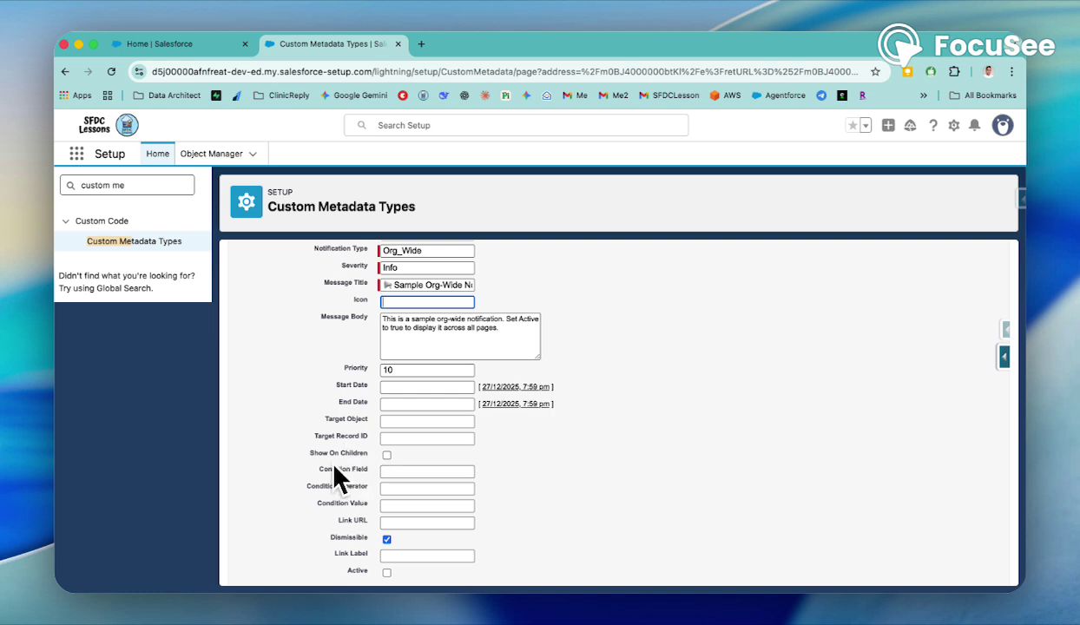
scroll(368, 473, down, 2)
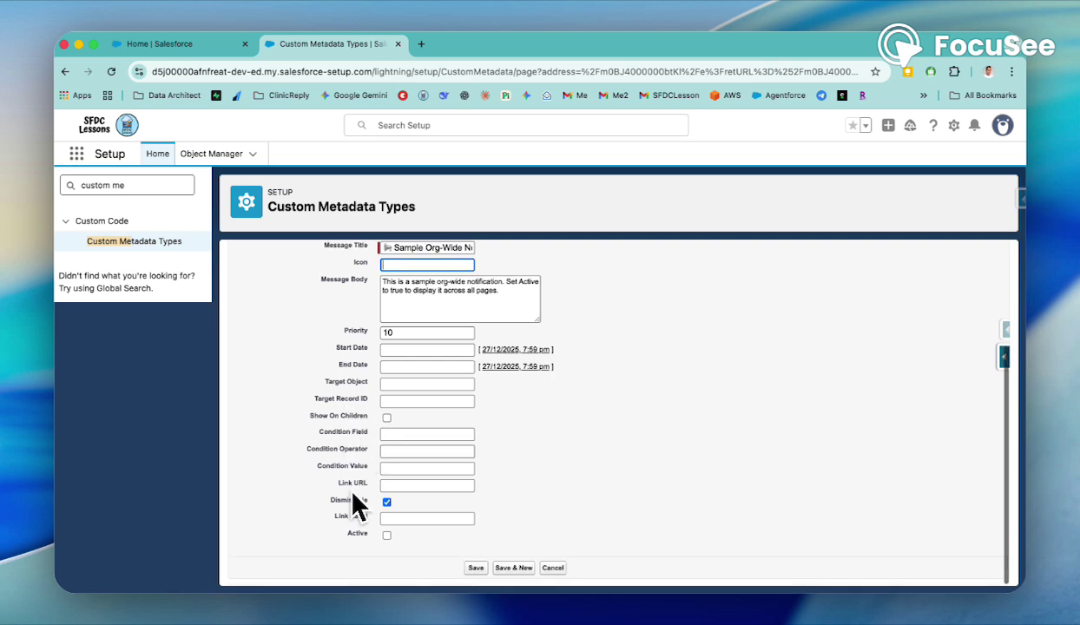
scroll(363, 461, up, 2)
scroll(347, 459, up, 2)
scroll(330, 453, down, 4)
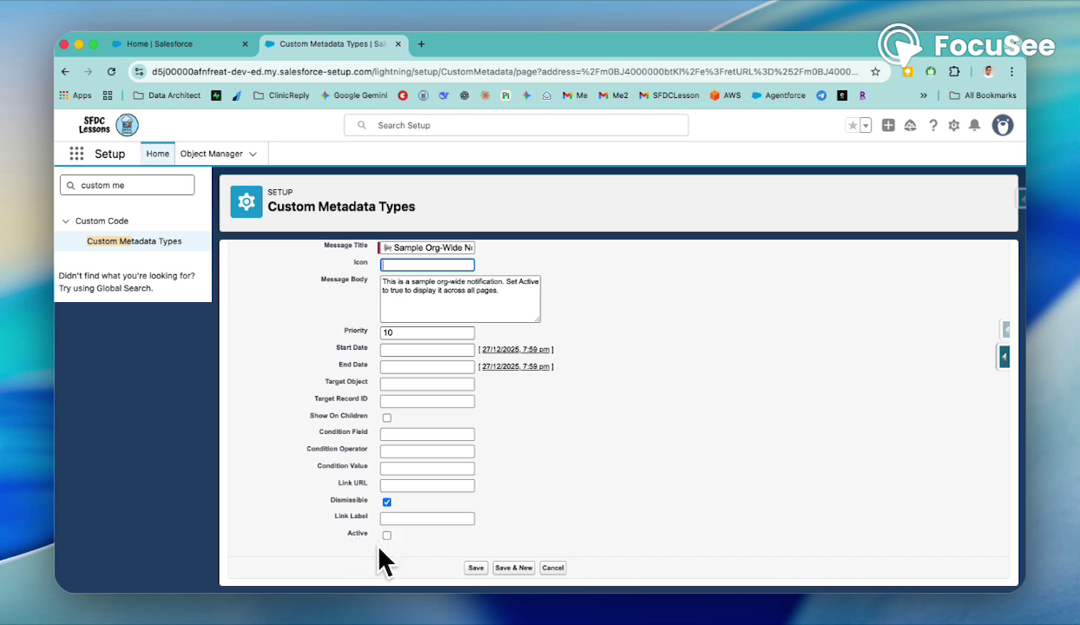
scroll(405, 504, up, 3)
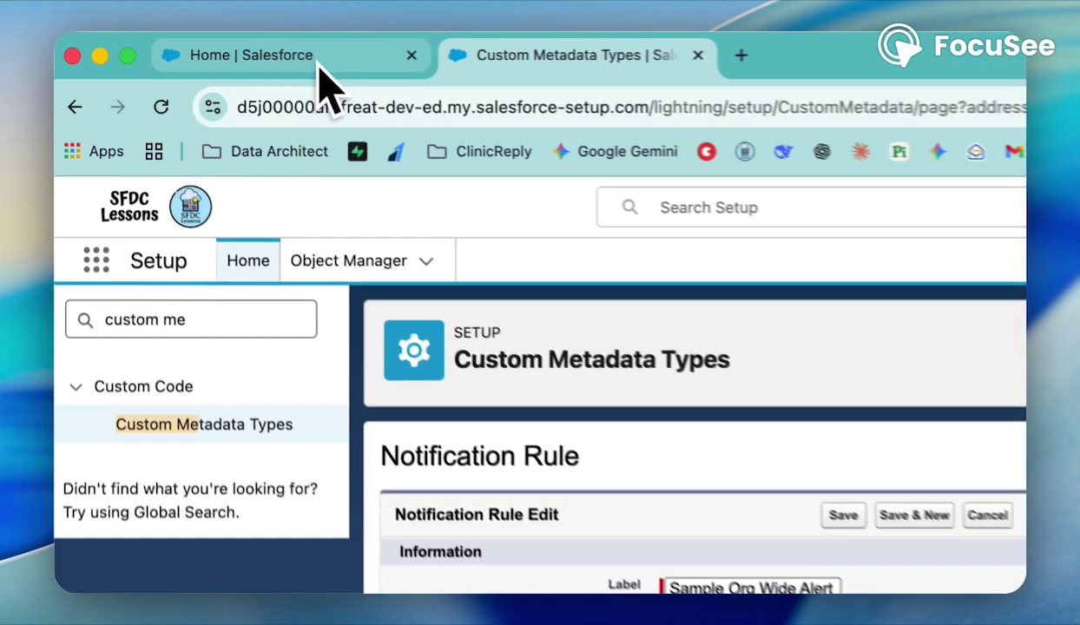
- Reload the Sales app's home page to check whether a notification banner is shown
click(198, 45)
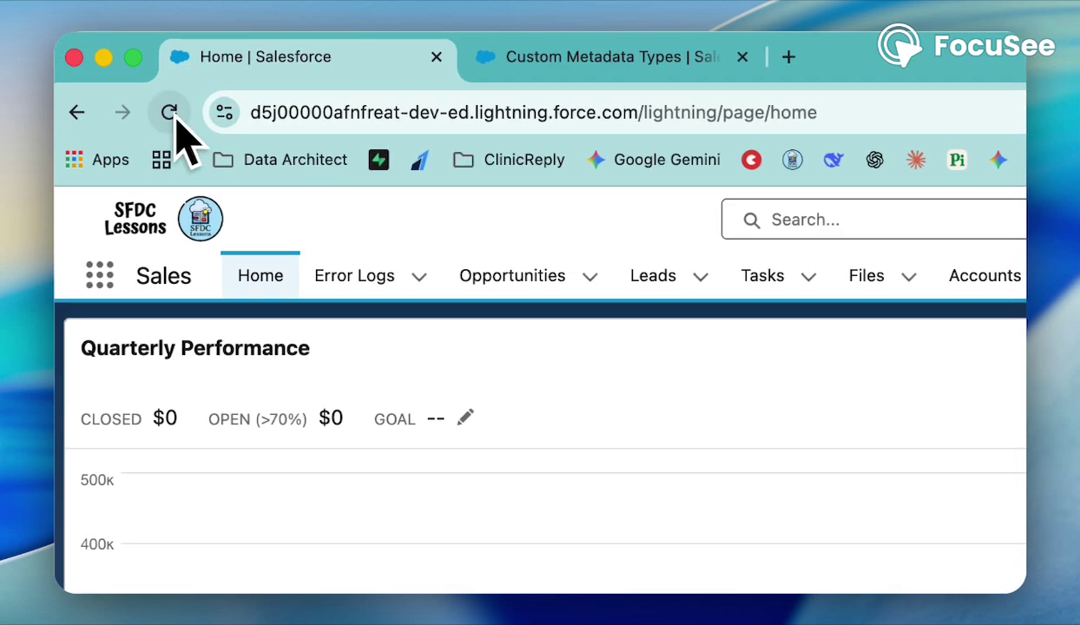
click(169, 112)
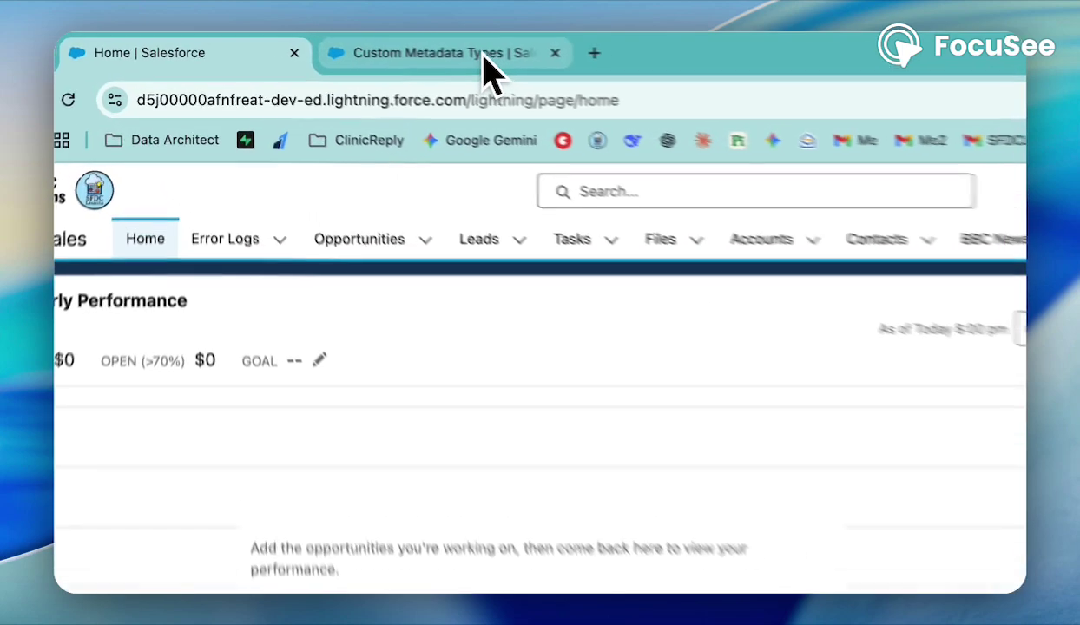
- Mark the Sample Org Wide Alert notification rule as Active and save the record
click(483, 58)
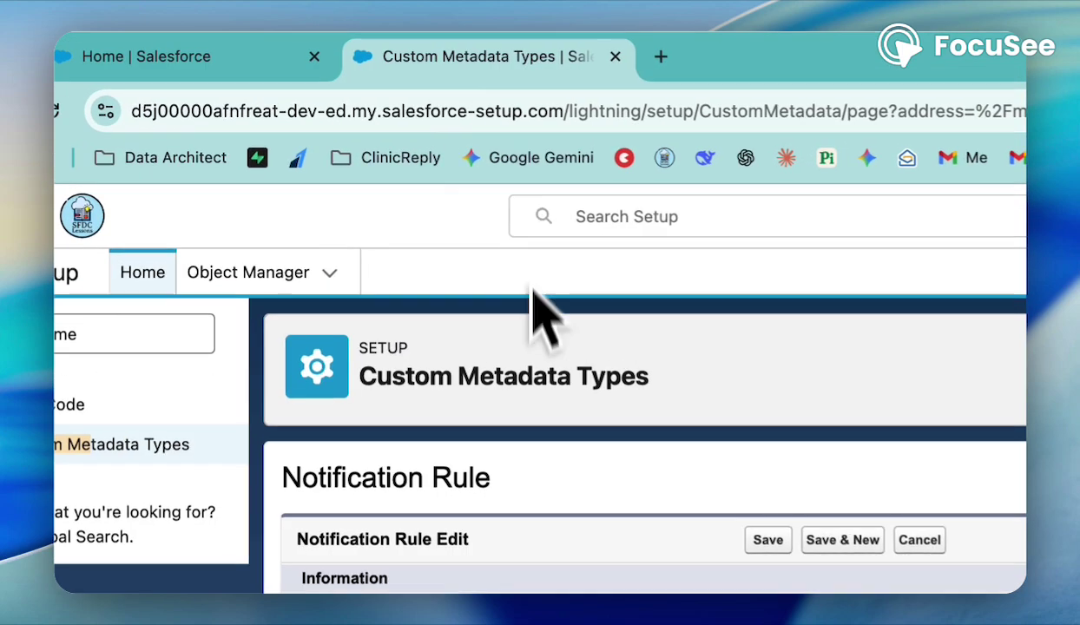
scroll(536, 417, down, 8)
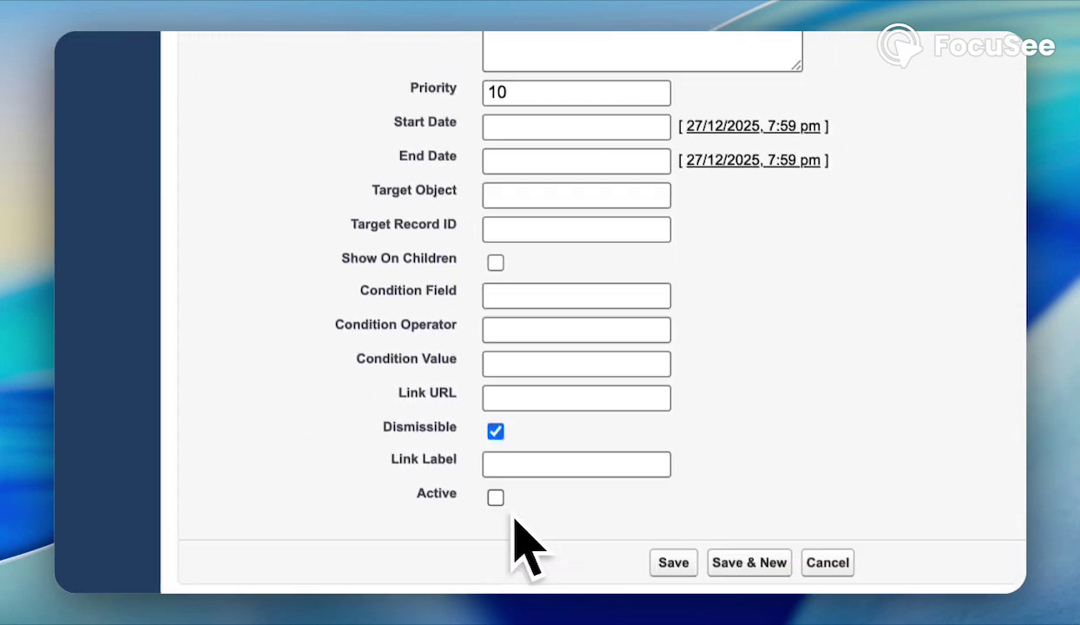
click(483, 479)
scroll(607, 260, up, 5)
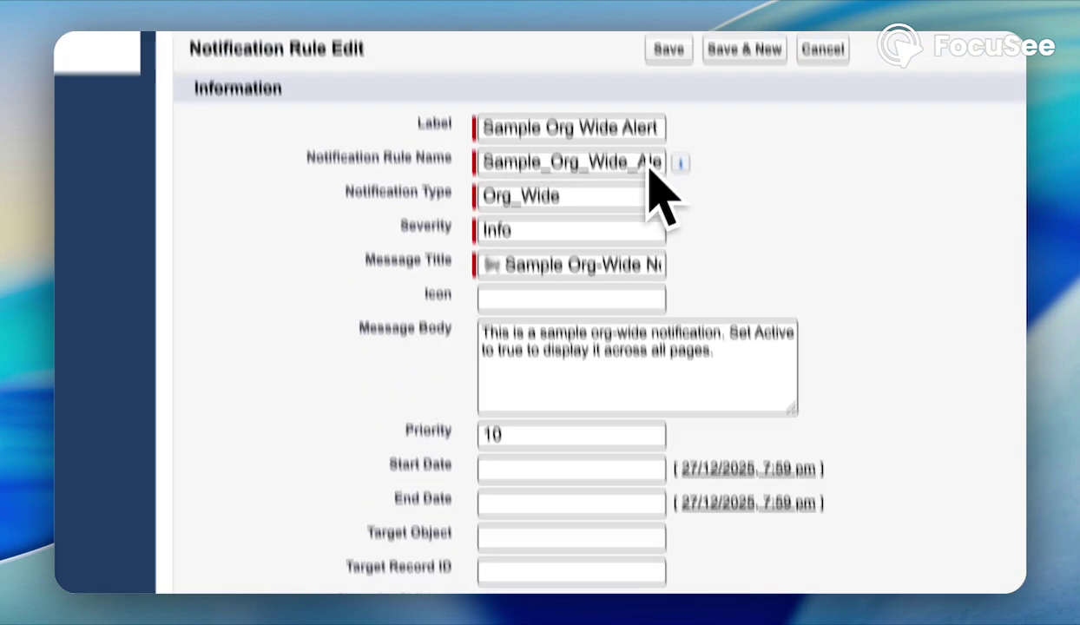
click(703, 250)
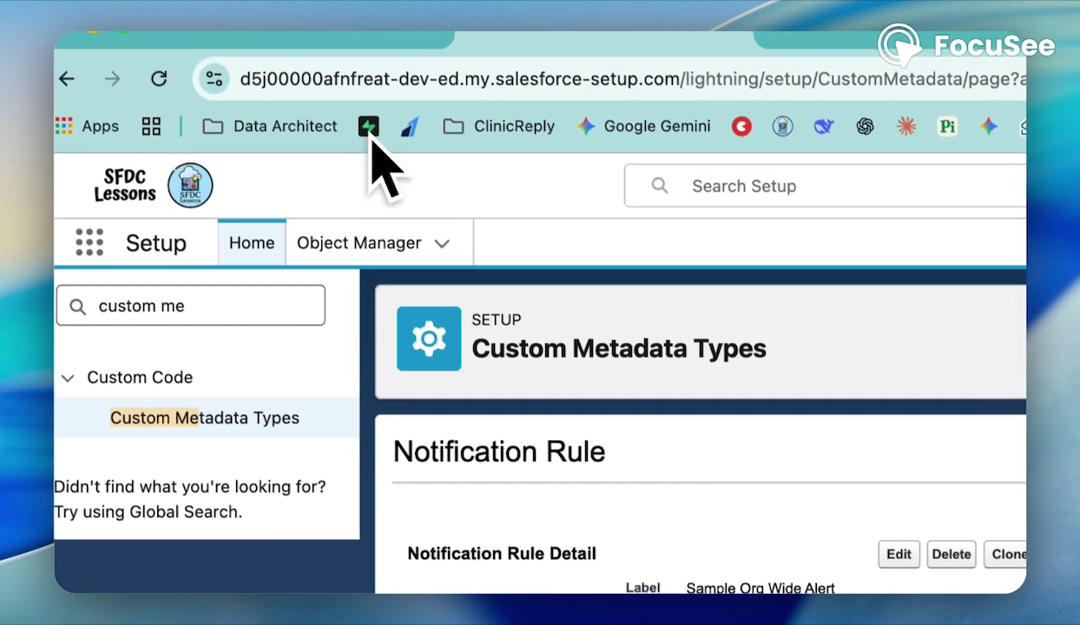
- Check the org-wide alert on the reloaded Sales home page and on the New Oppty opportunity record
click(330, 27)
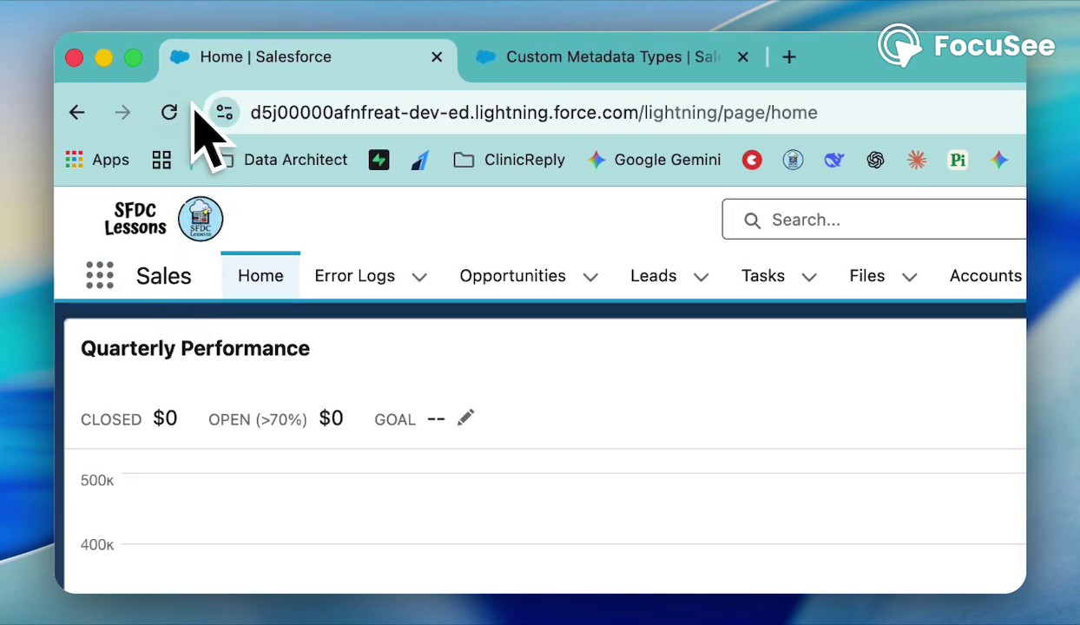
click(170, 112)
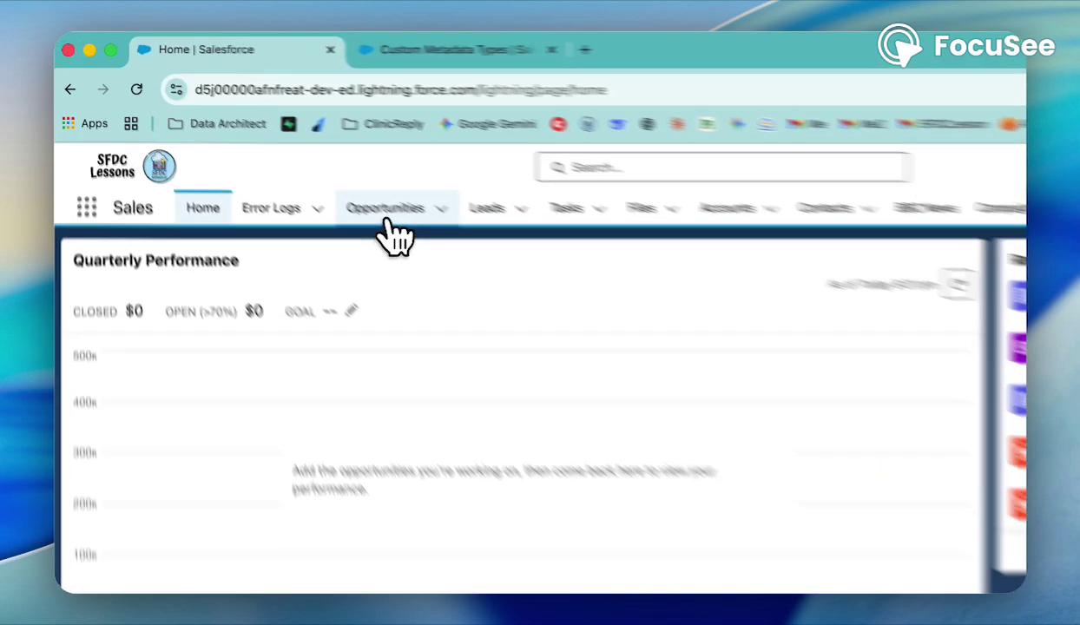
click(283, 154)
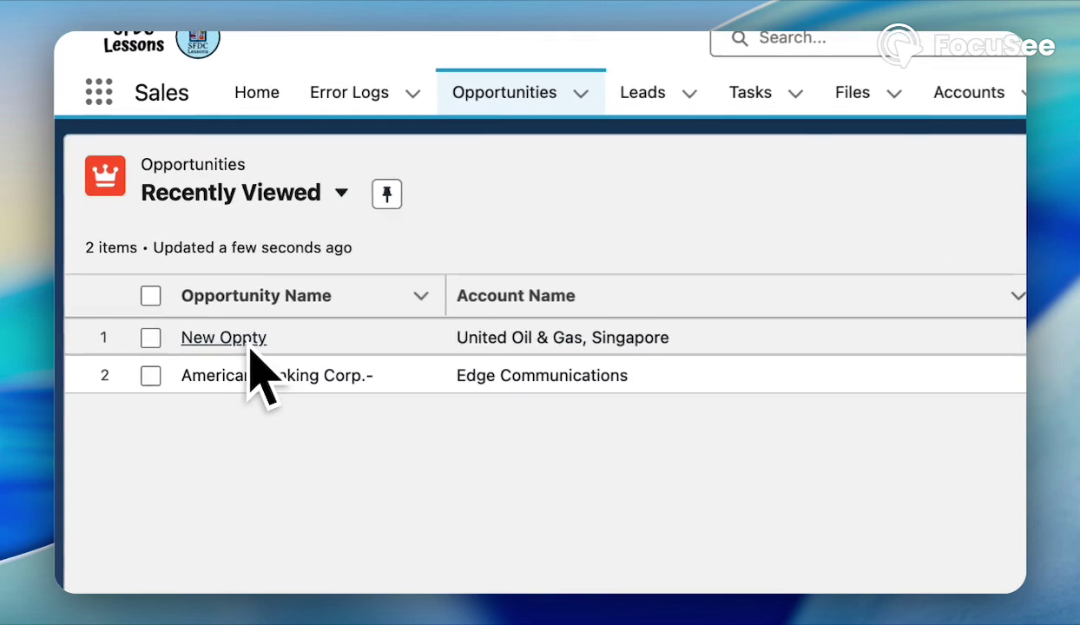
click(251, 348)
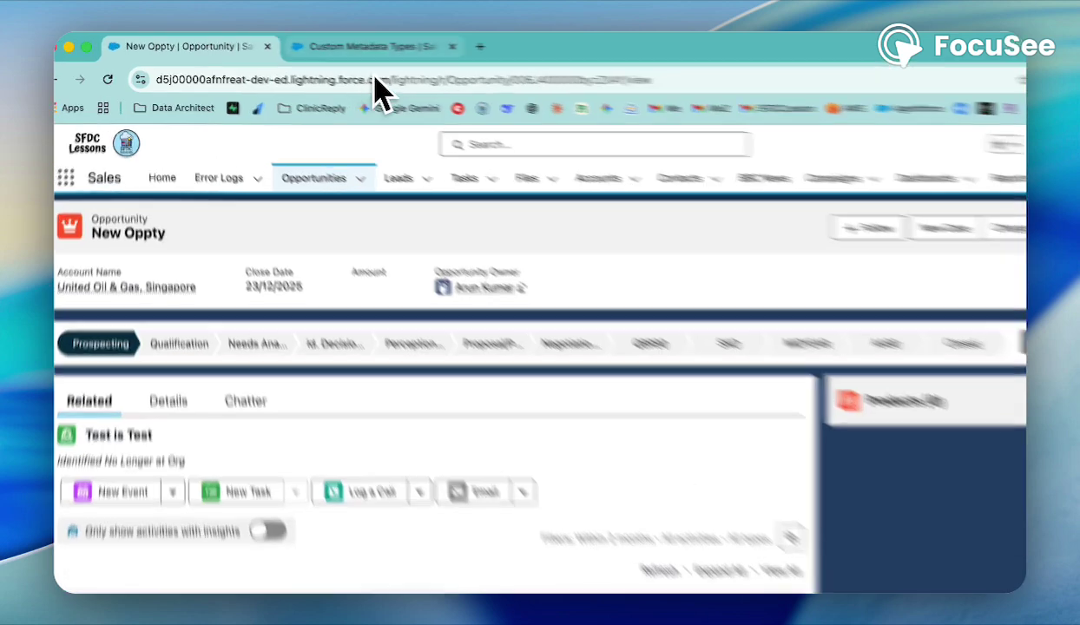
- Open the Sanctioned Account Alert record of the Notification Rule metadata type in Setup for editing
click(356, 43)
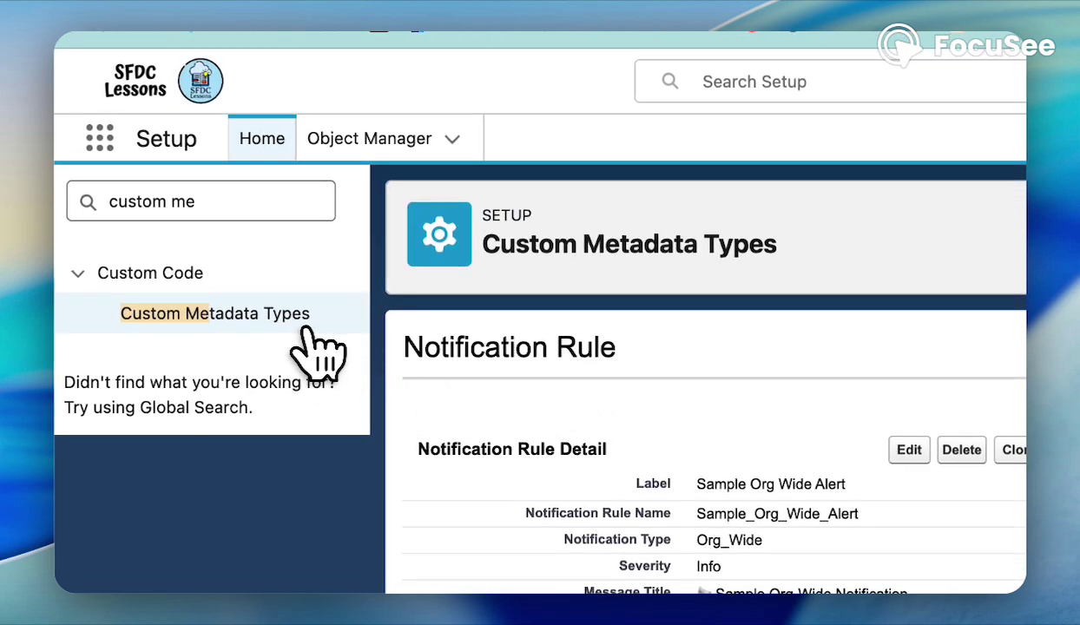
click(276, 314)
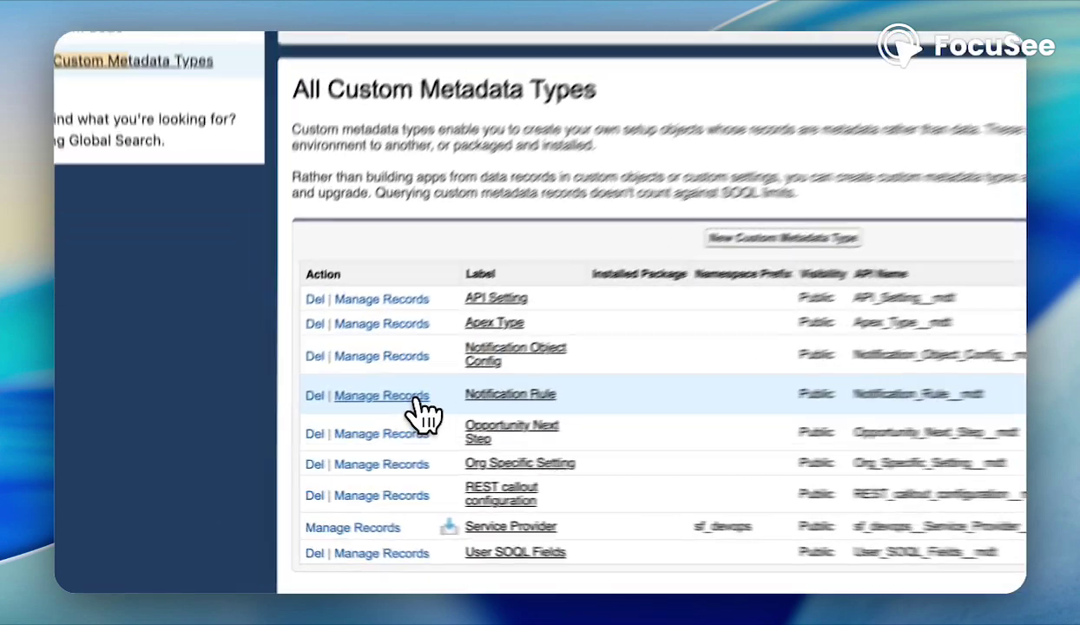
click(296, 438)
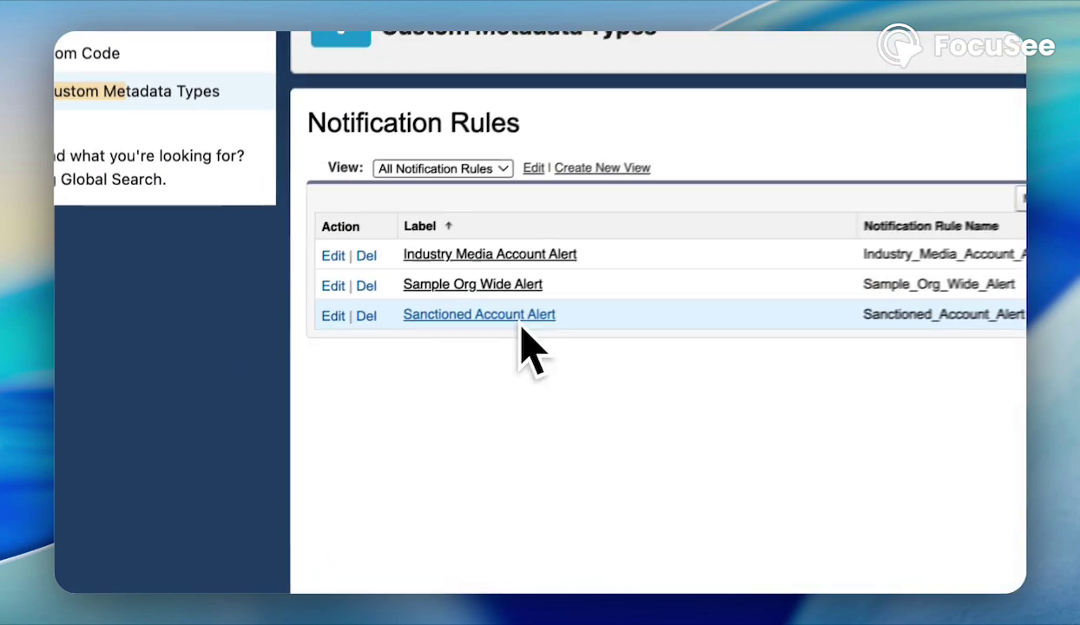
click(522, 321)
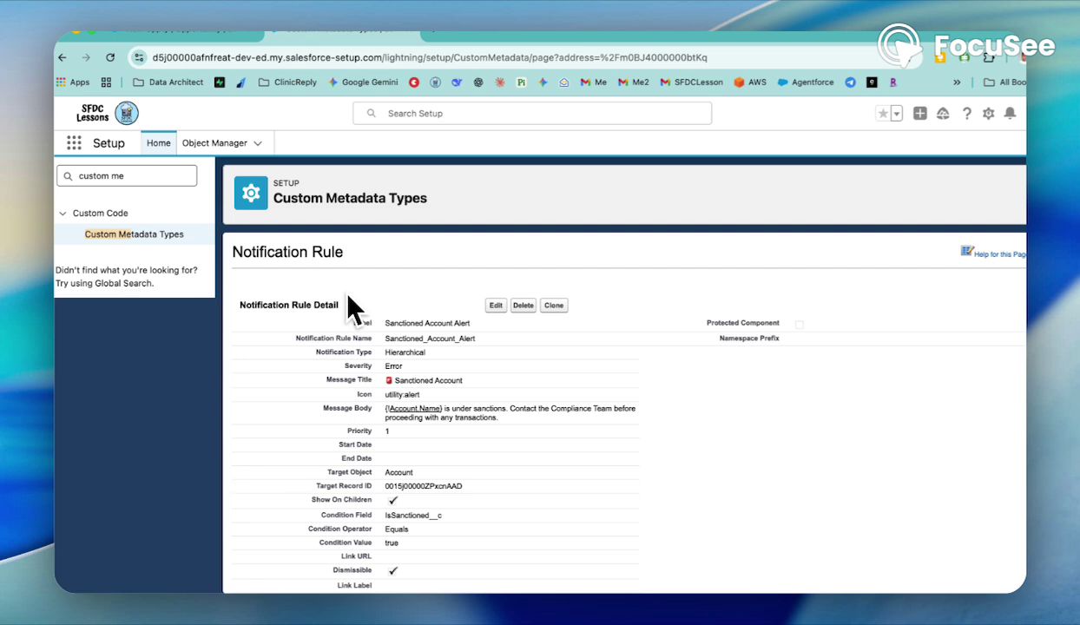
scroll(376, 405, down, 1)
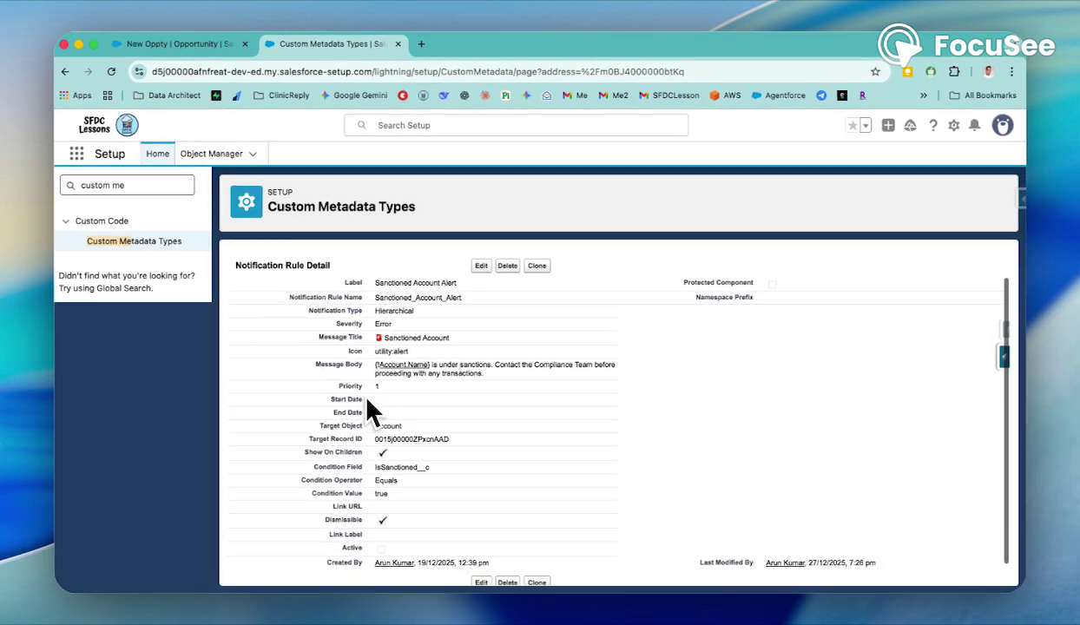
scroll(368, 401, up, 1)
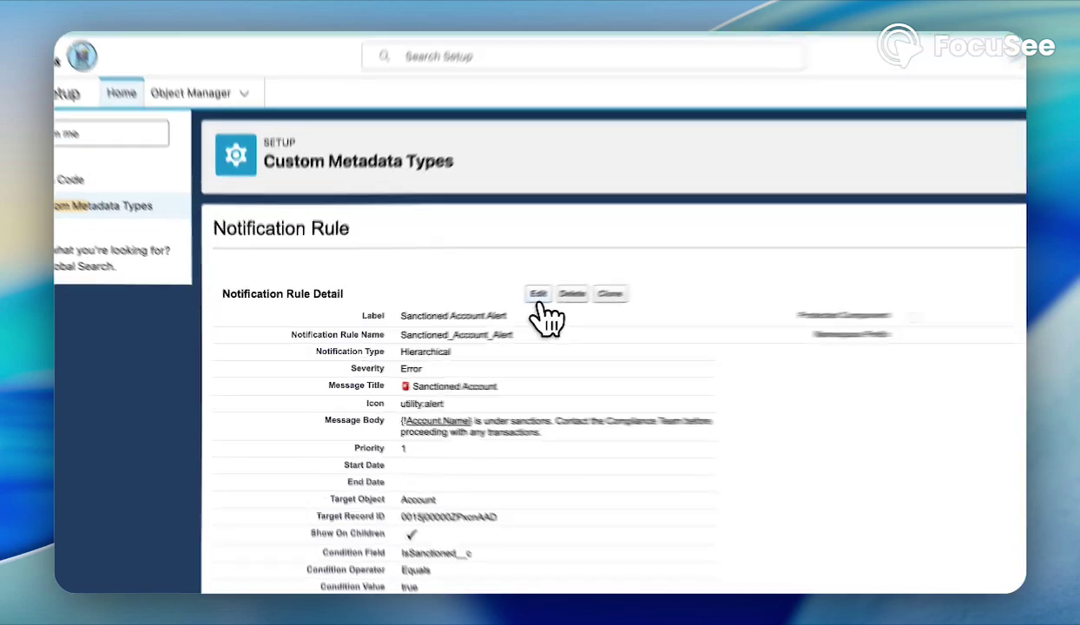
click(481, 309)
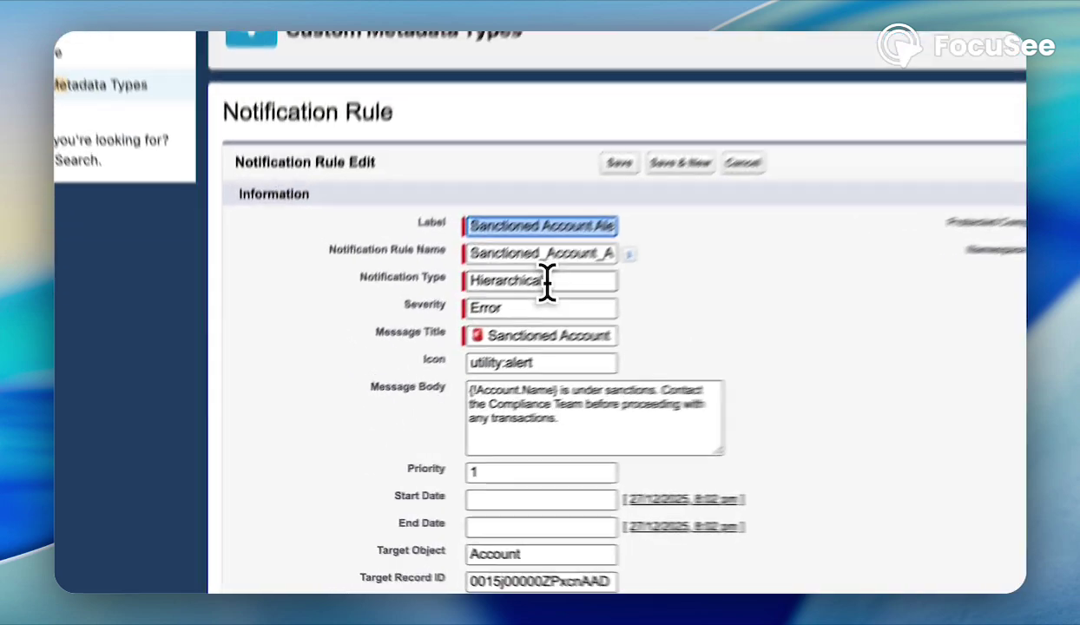
- Examine the Sanctioned Account Alert's notification type, target object and record ID, Show On Children, condition, link and Active fields
double_click(430, 364)
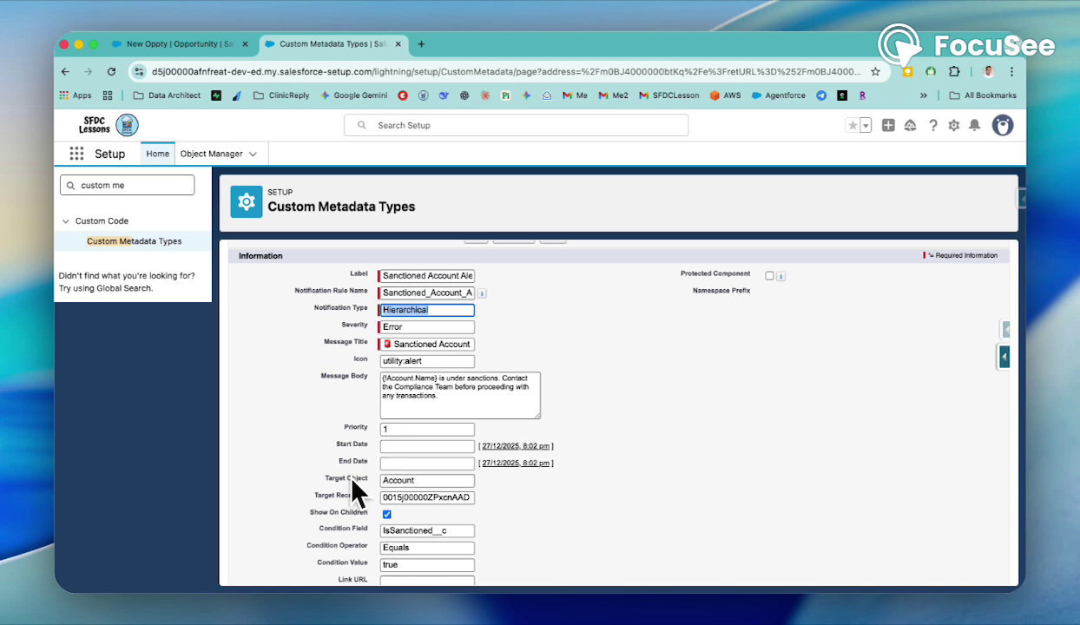
scroll(342, 466, down, 1)
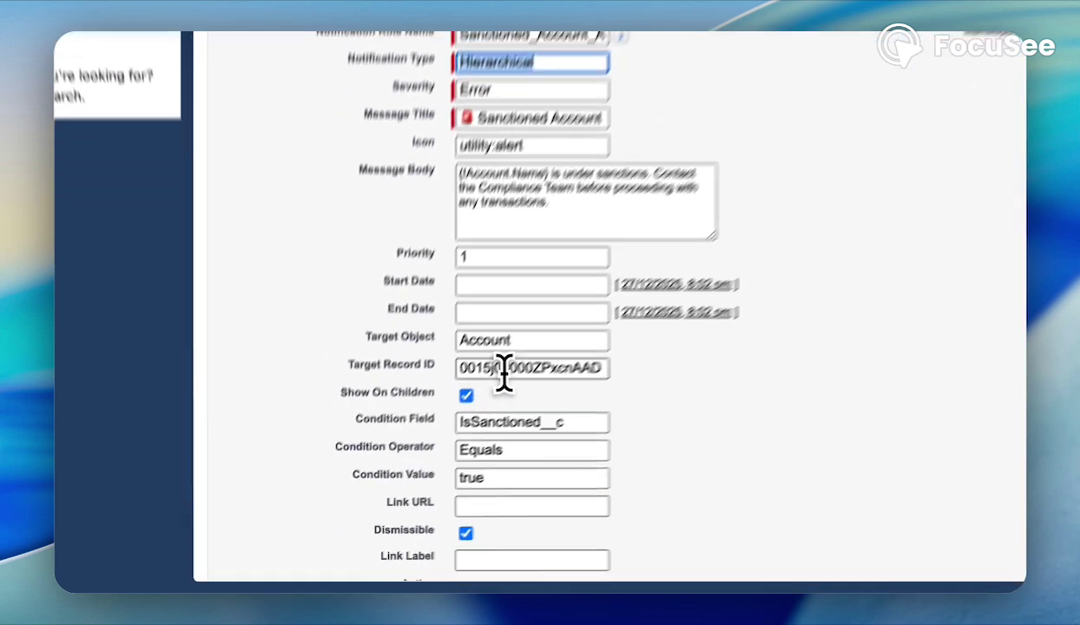
double_click(505, 371)
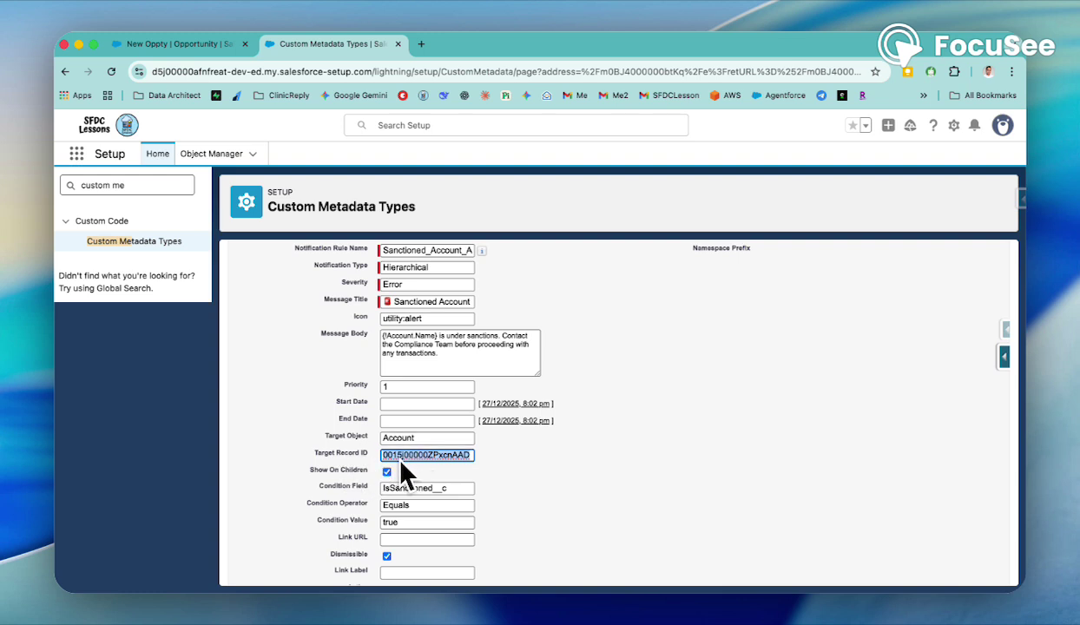
scroll(405, 465, down, 3)
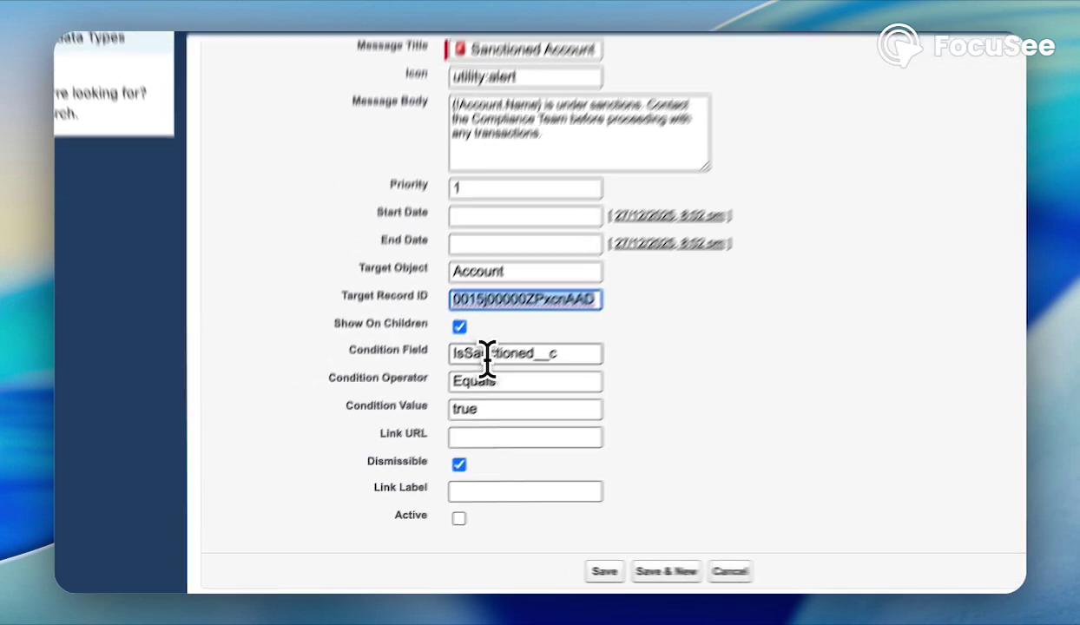
click(488, 354)
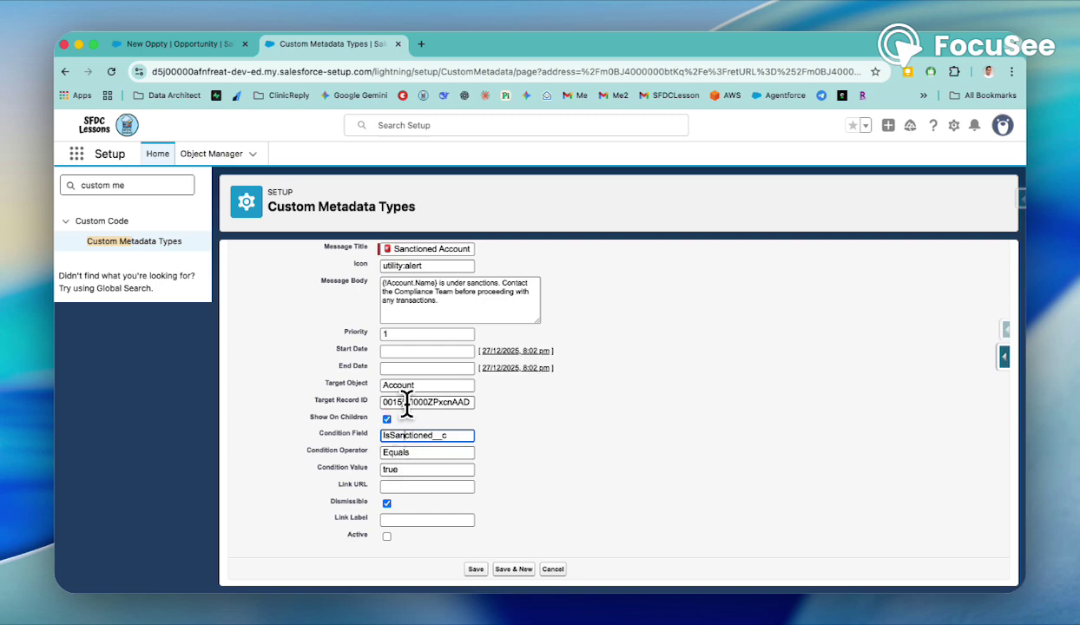
double_click(405, 403)
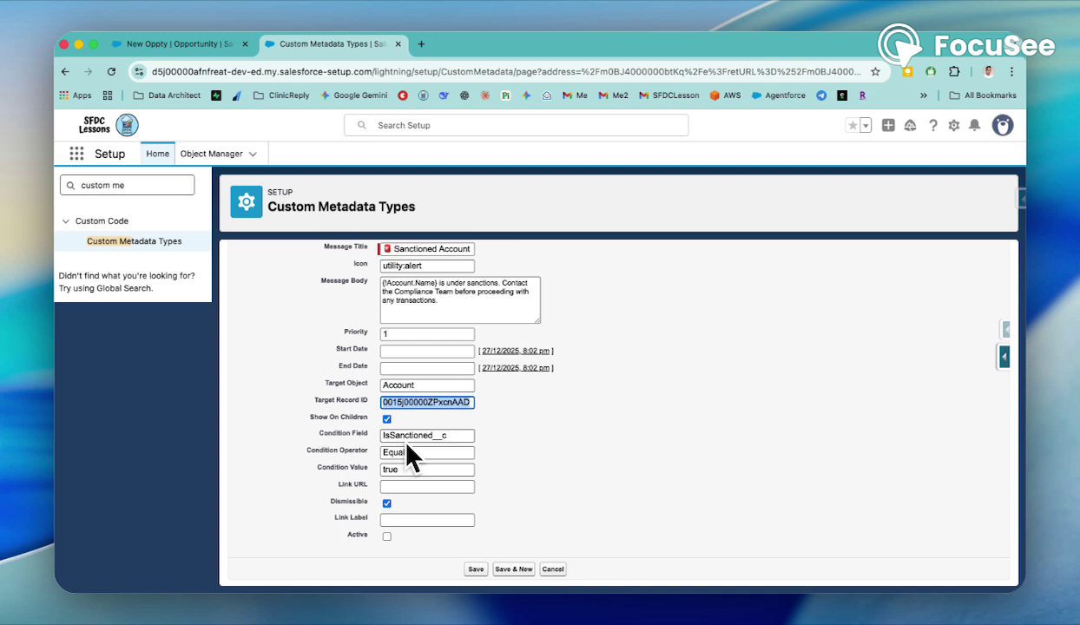
scroll(407, 452, down, 1)
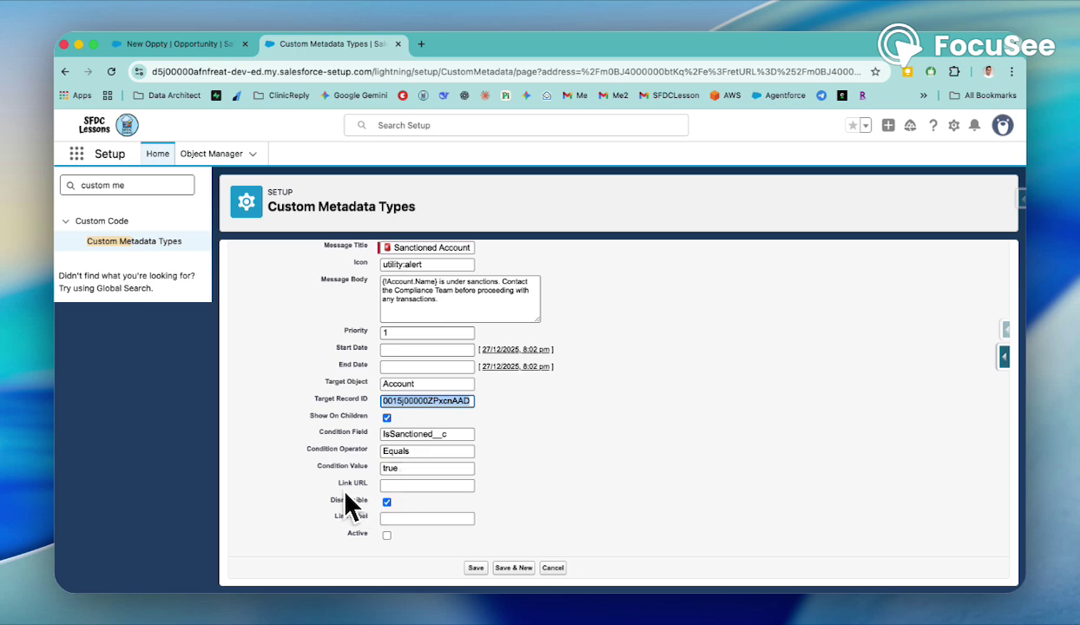
click(389, 486)
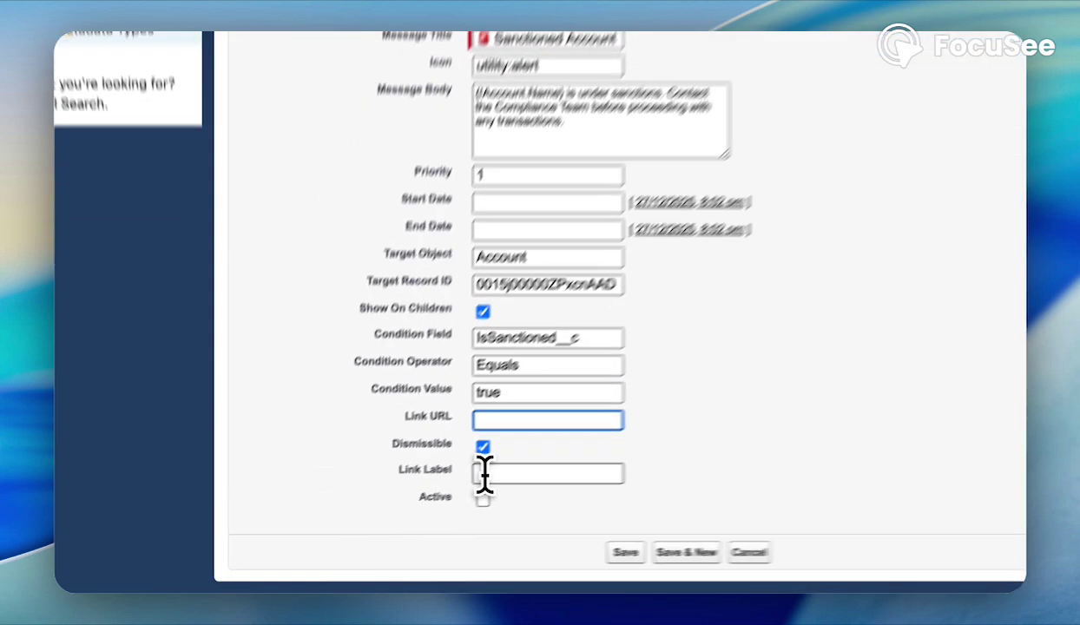
click(484, 474)
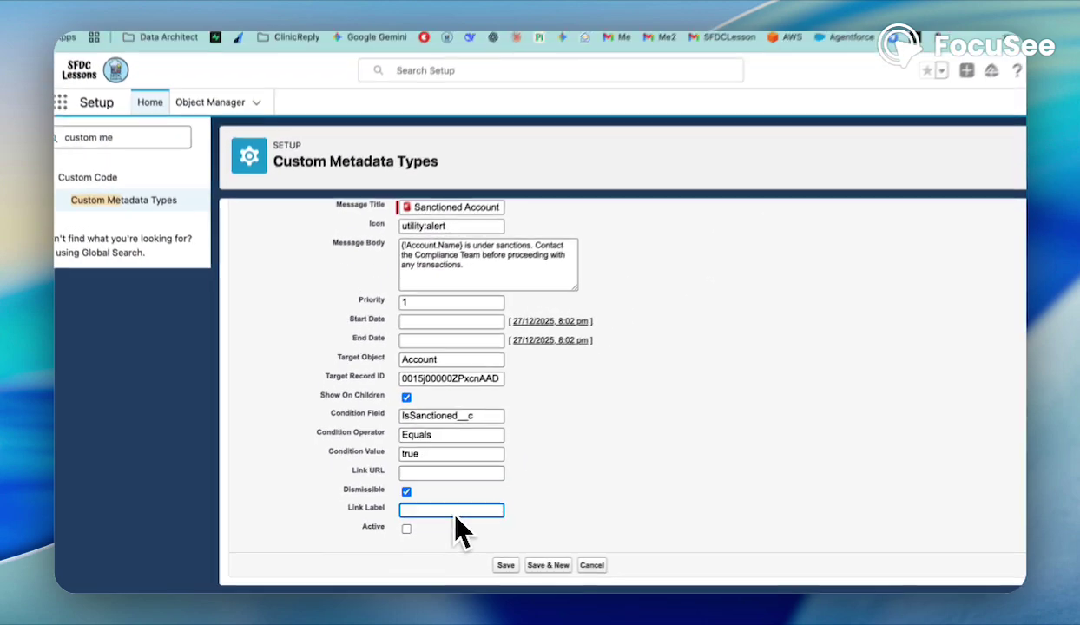
scroll(452, 521, up, 5)
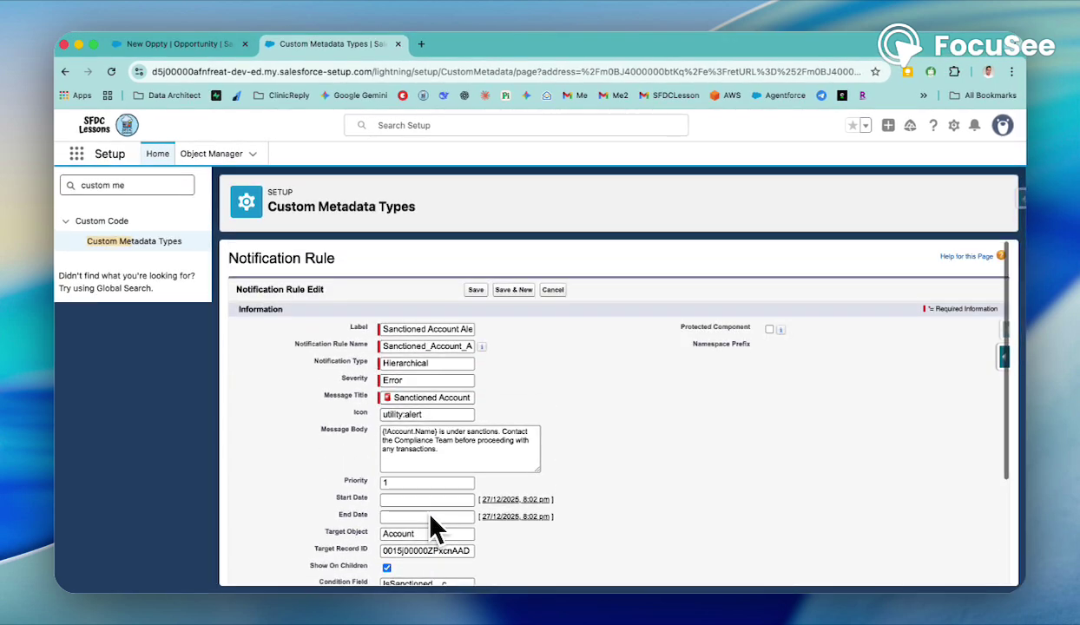
scroll(432, 526, down, 5)
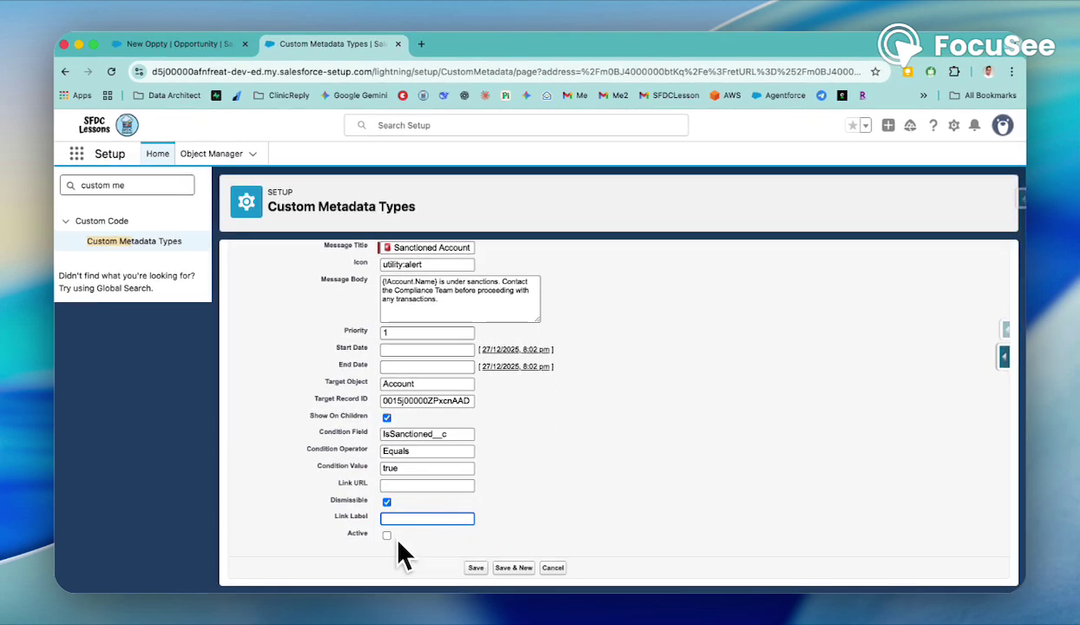
scroll(396, 434, up, 4)
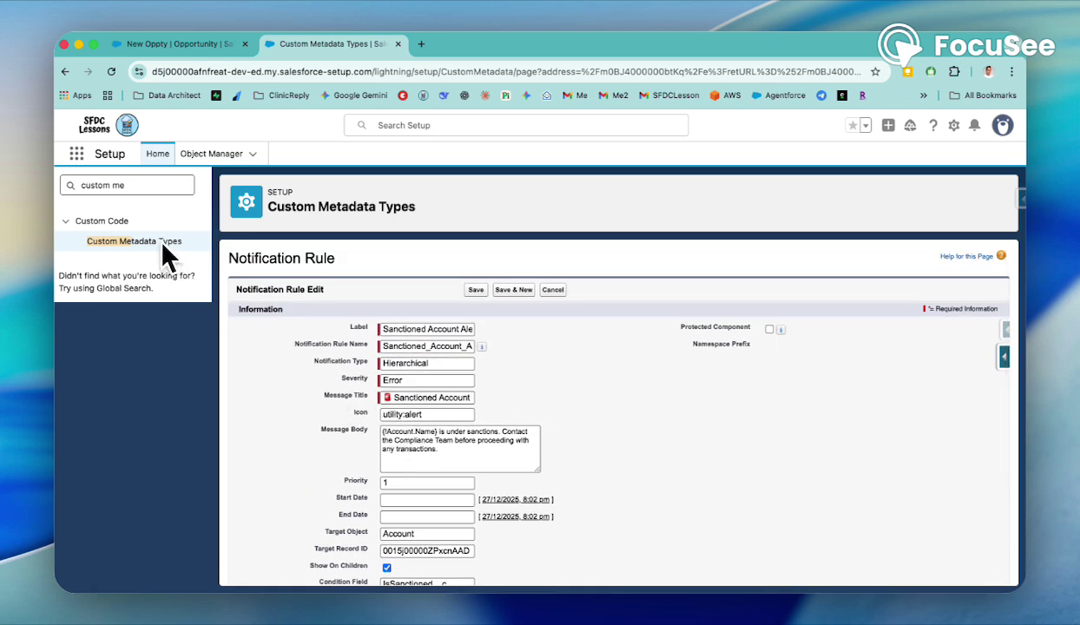
scroll(357, 374, down, 3)
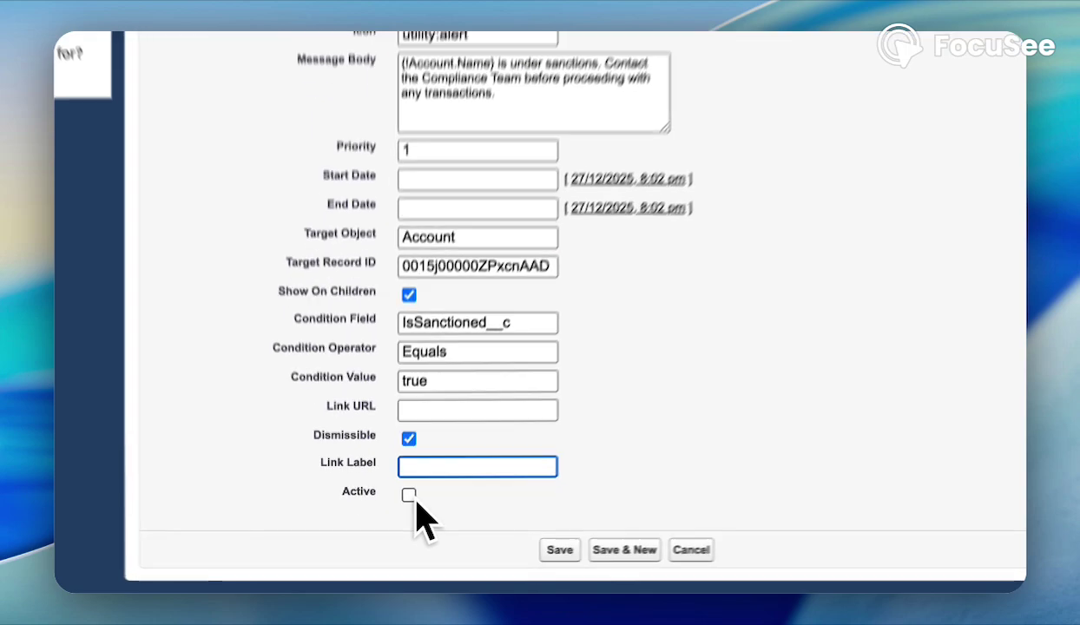
- Mark the Sanctioned Account Alert notification rule as Active and save it
click(409, 495)
scroll(615, 338, up, 5)
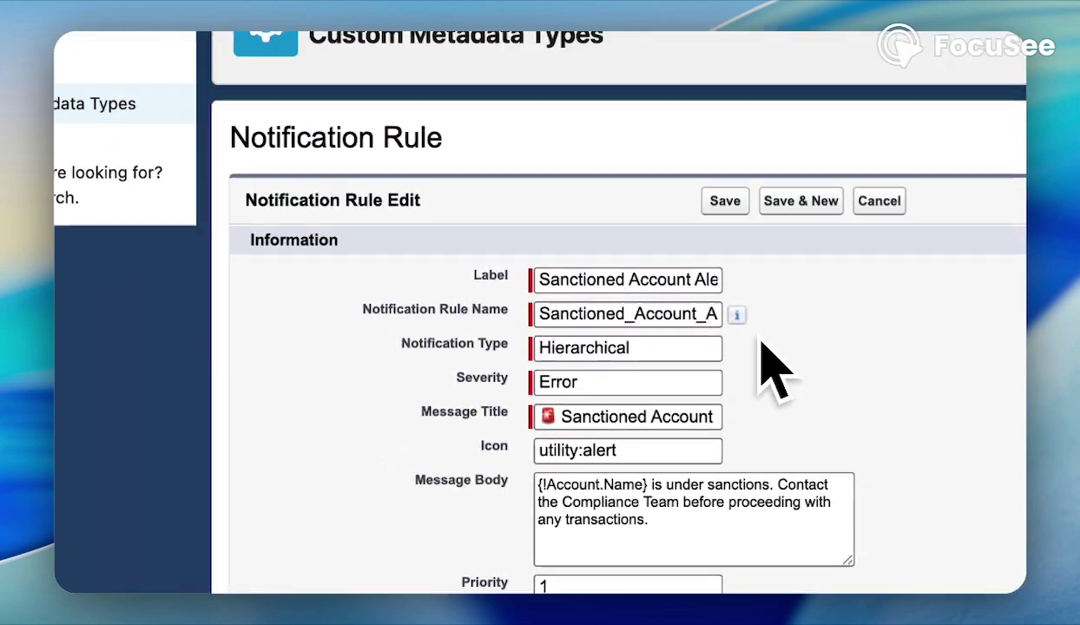
click(725, 201)
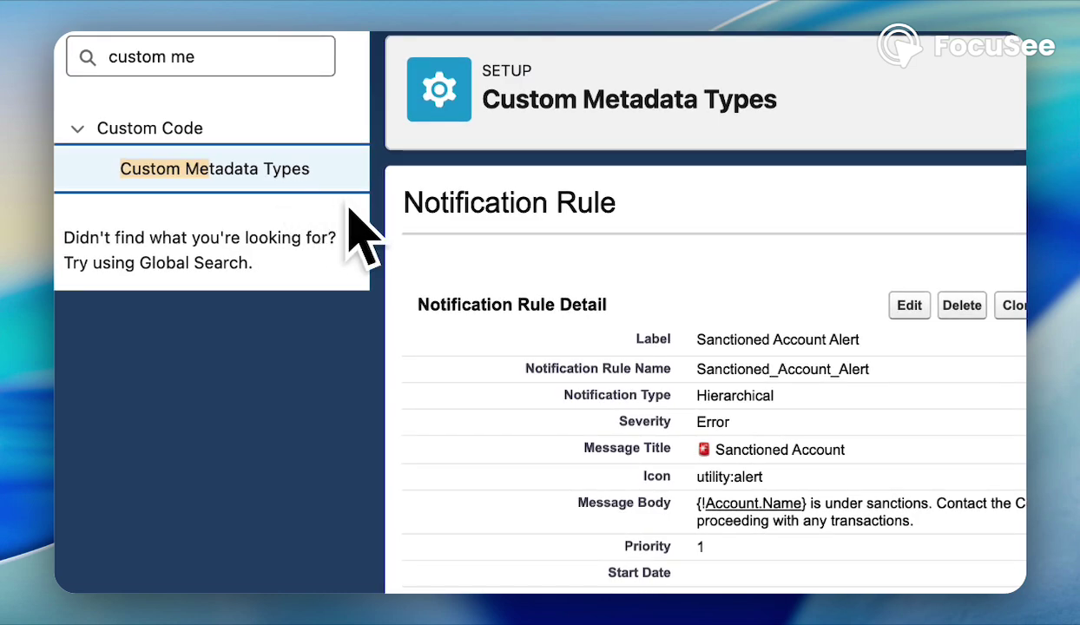
- Deactivate the Sample Org Wide Alert record of the Notification Rule metadata type and save it
click(289, 167)
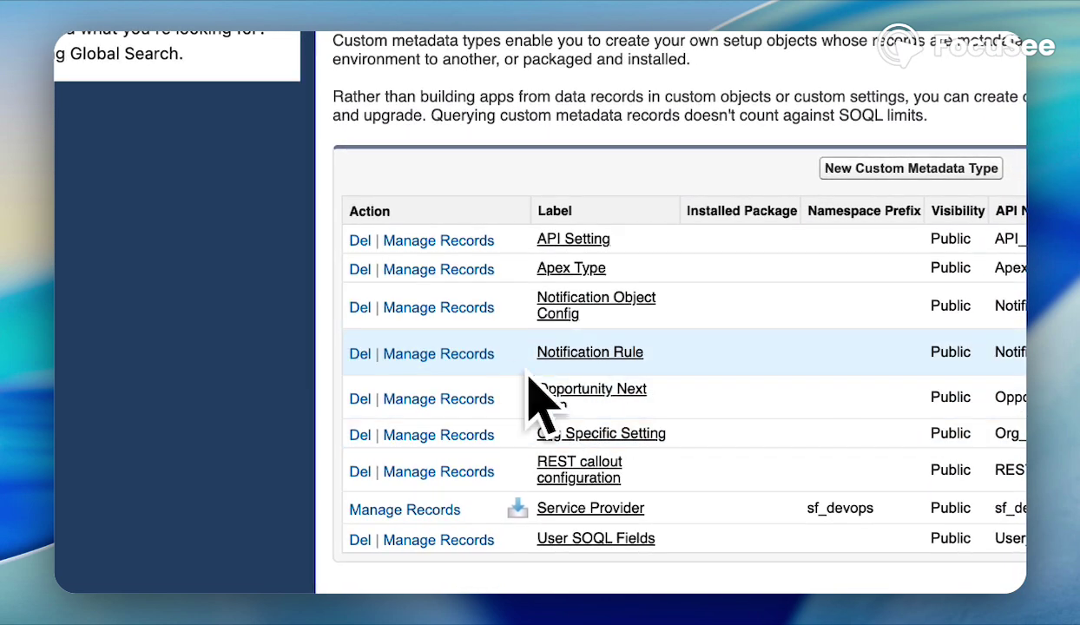
click(483, 457)
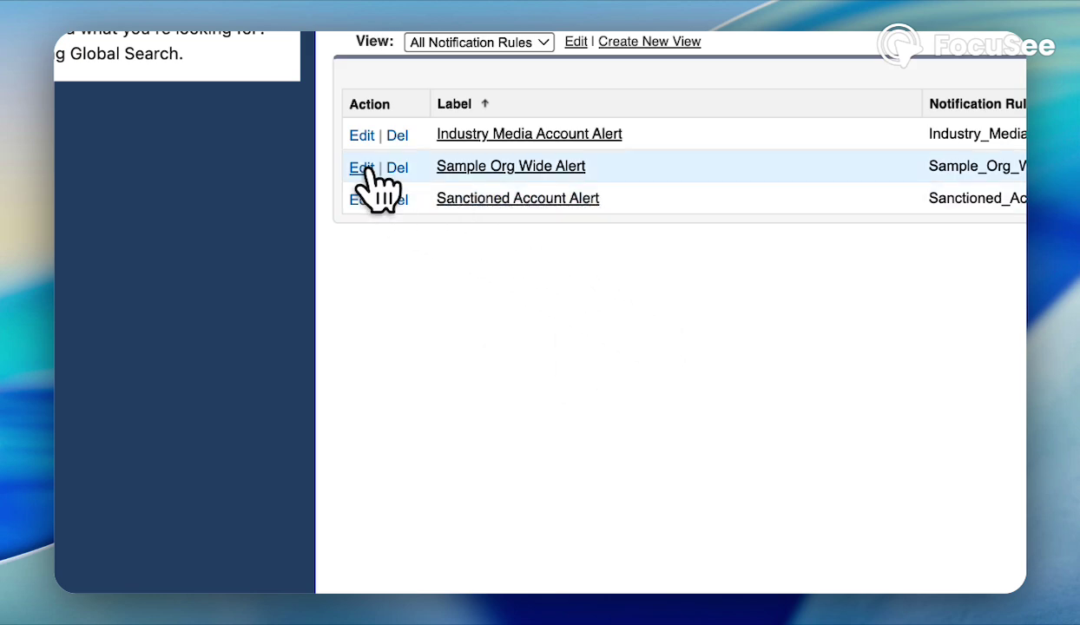
click(363, 168)
scroll(707, 330, down, 5)
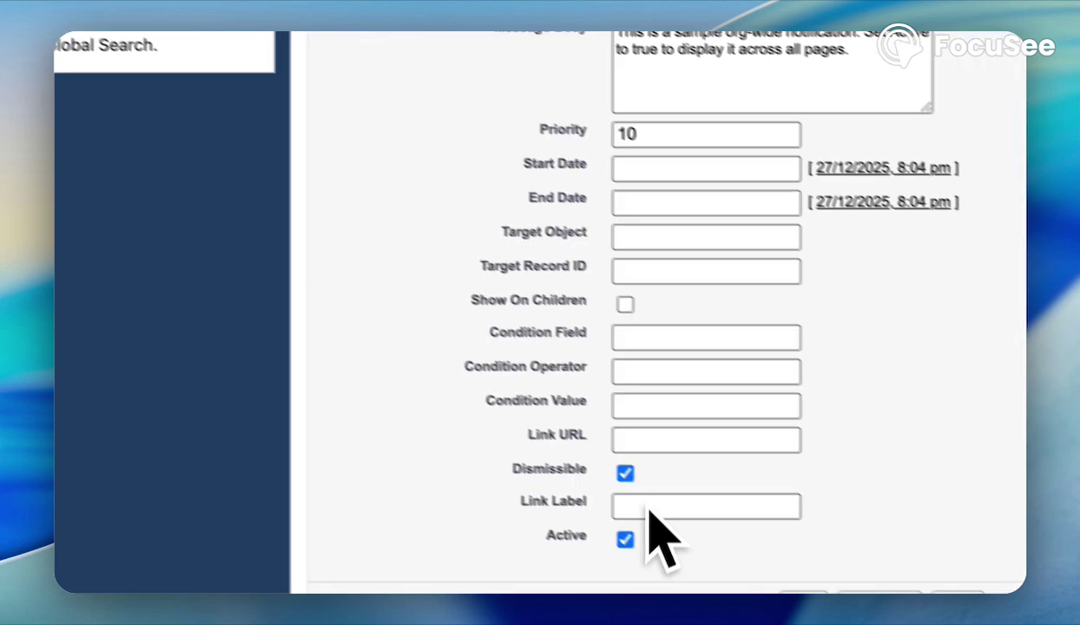
click(626, 540)
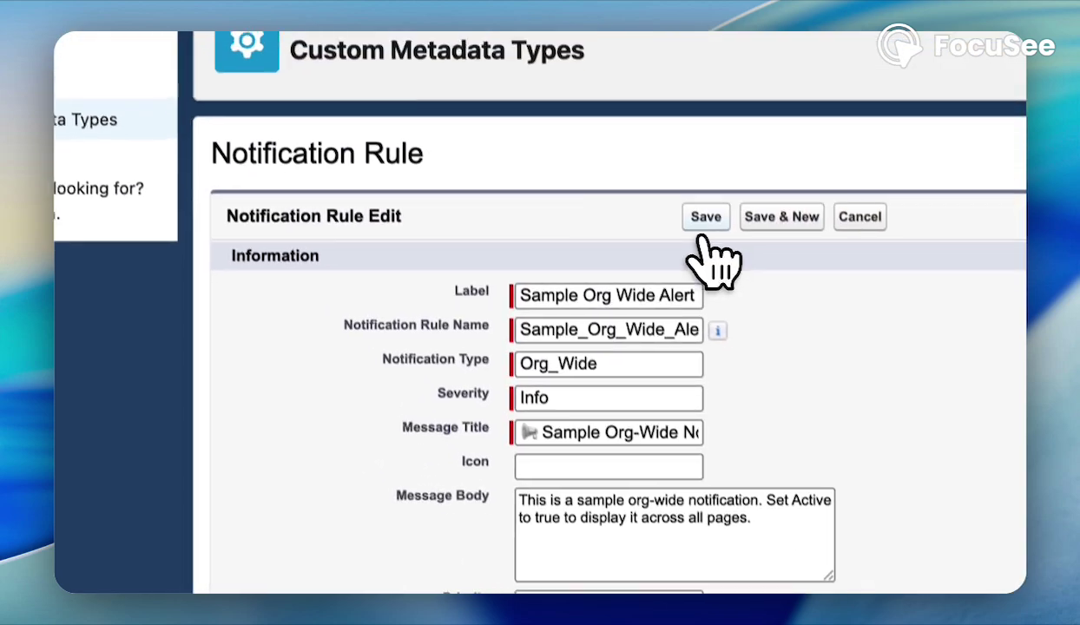
click(706, 217)
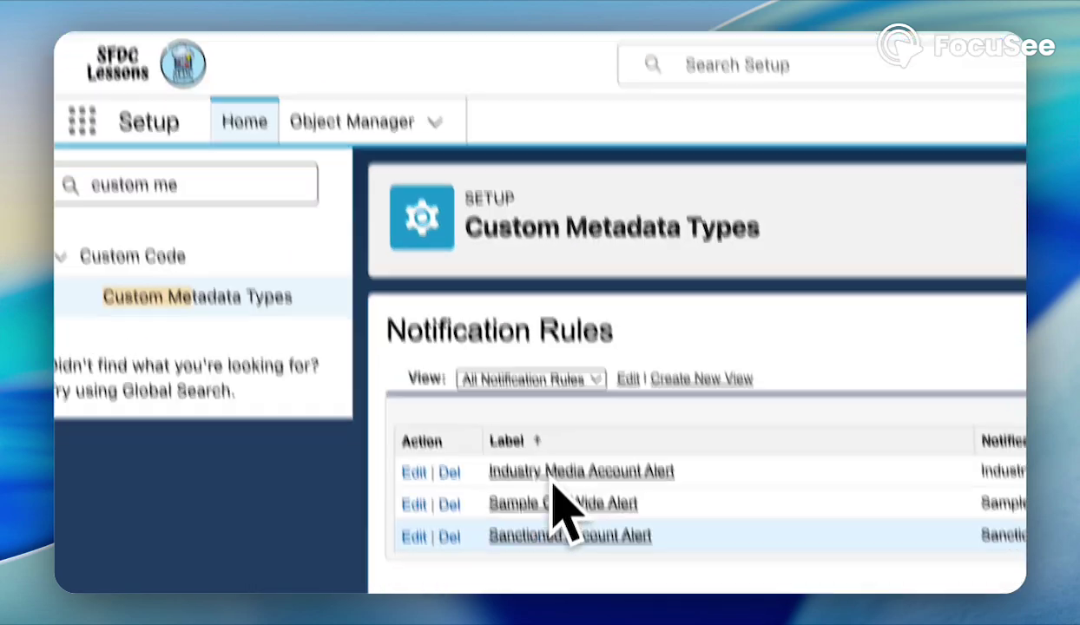
- Open the account record targeted by the Sanctioned Account Alert, using the rule's copied Target Record ID in the Salesforce URL, and check its banner
click(548, 536)
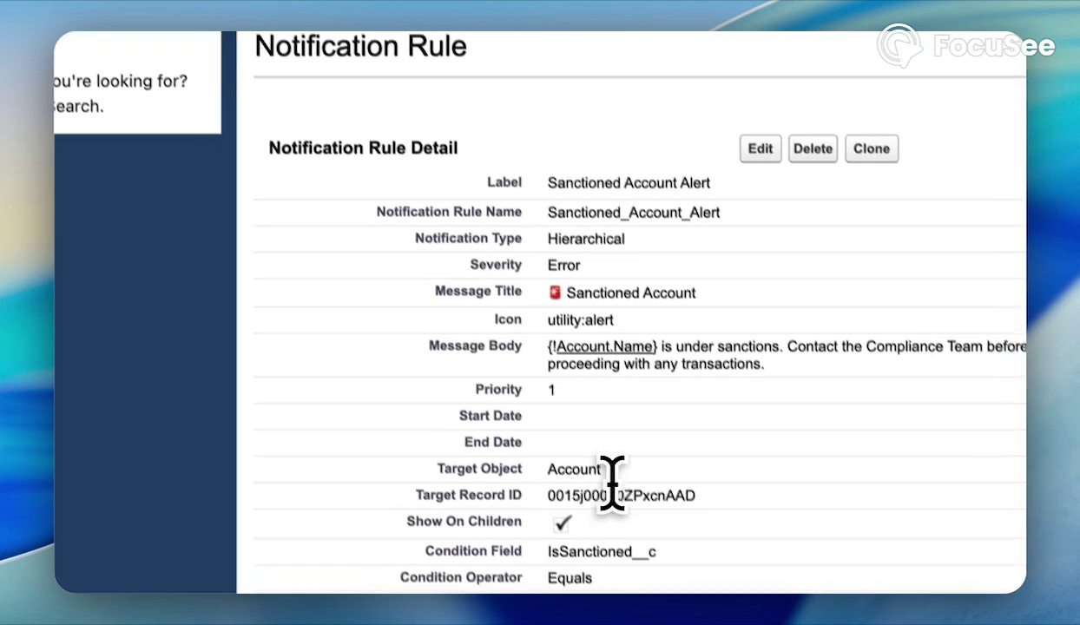
double_click(618, 495)
key(super+c)
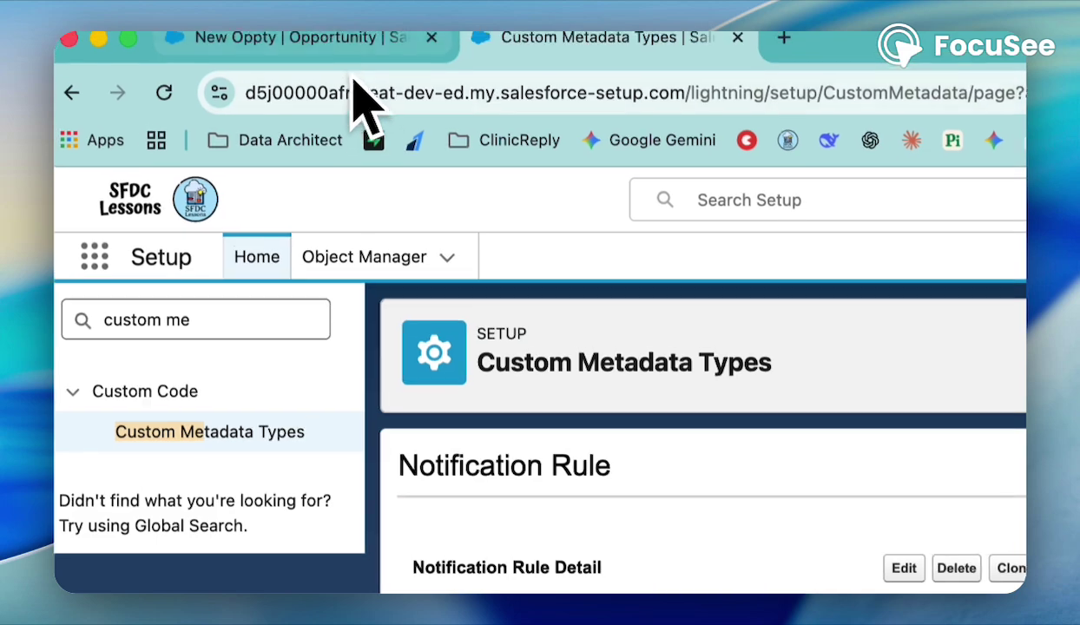
click(347, 44)
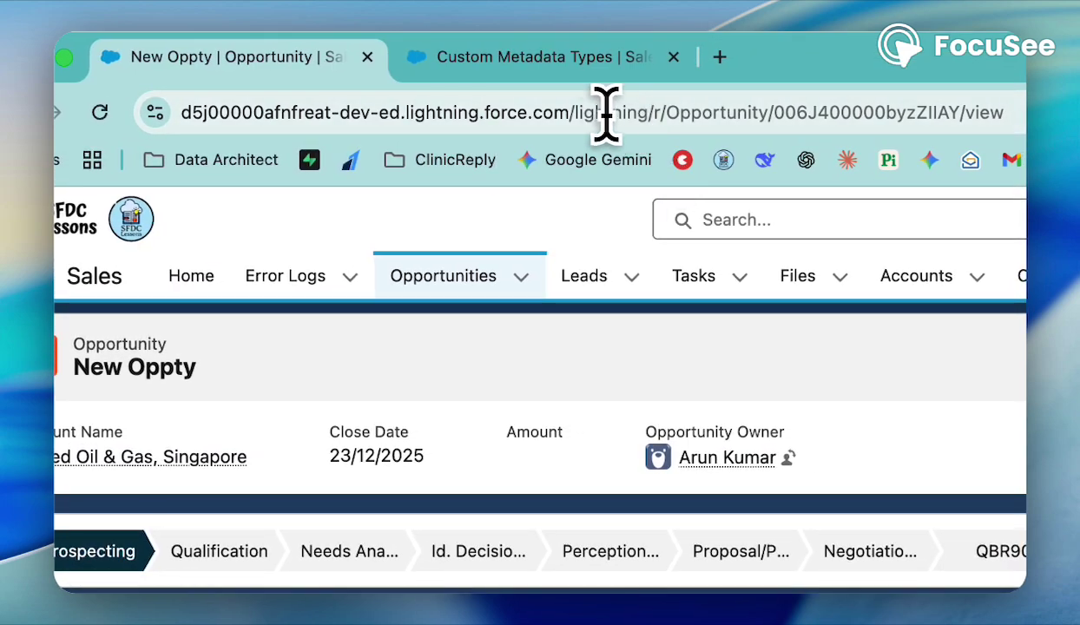
click(606, 112)
key(BackSpace)
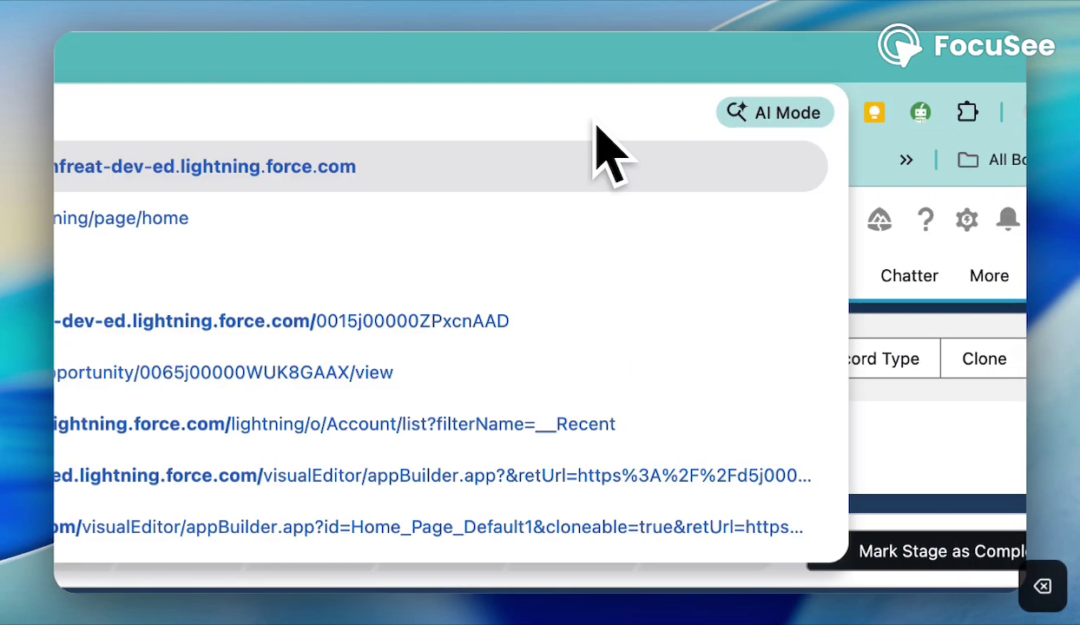
key(super+v)
key(Return)
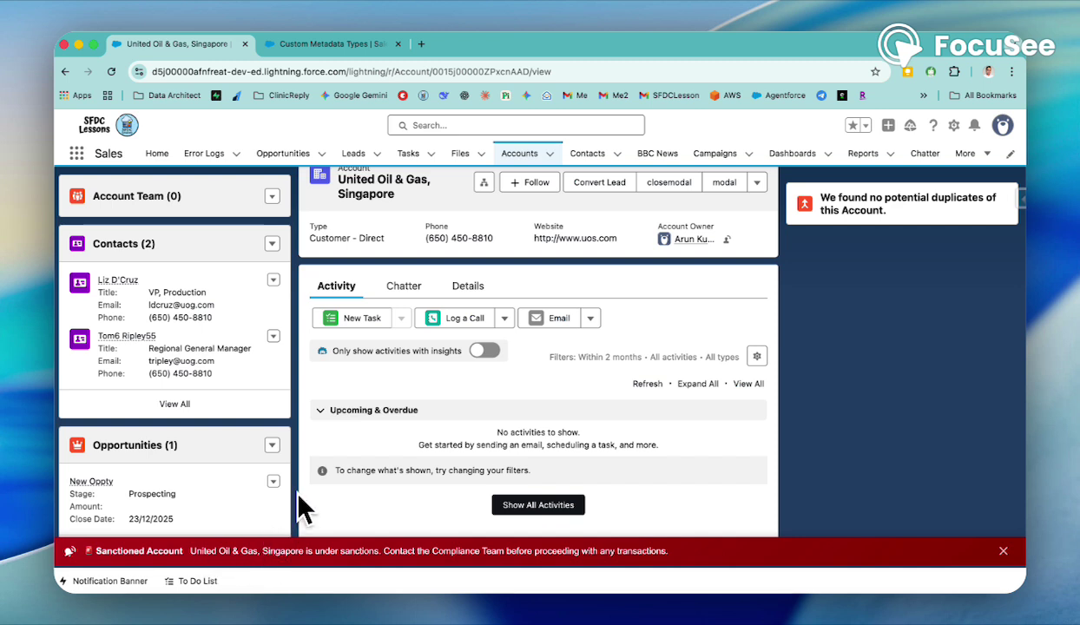
scroll(391, 382, up, 1)
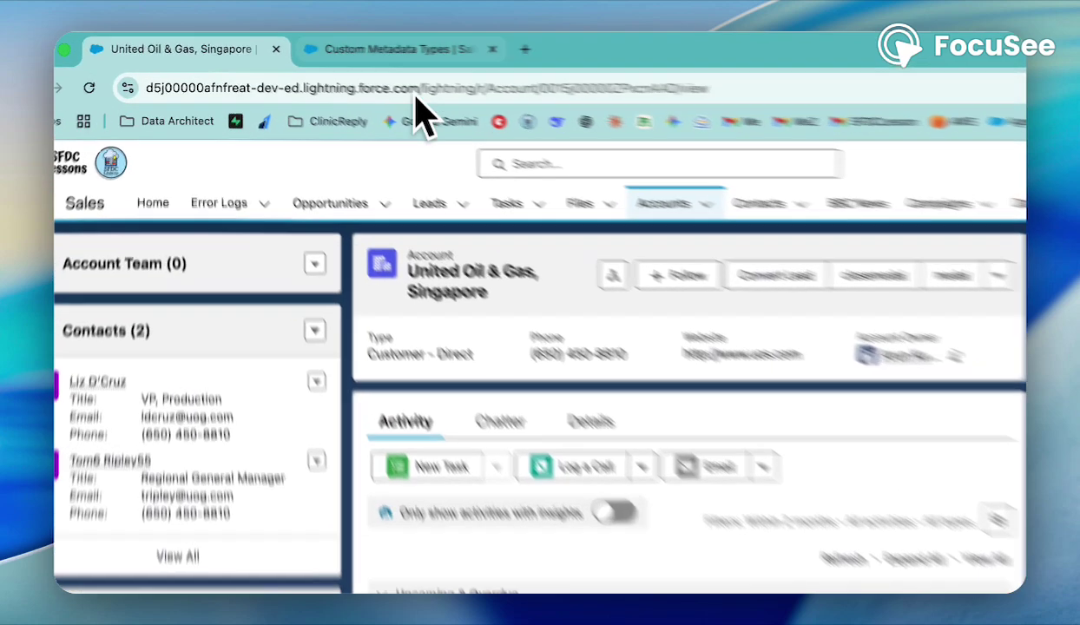
click(343, 44)
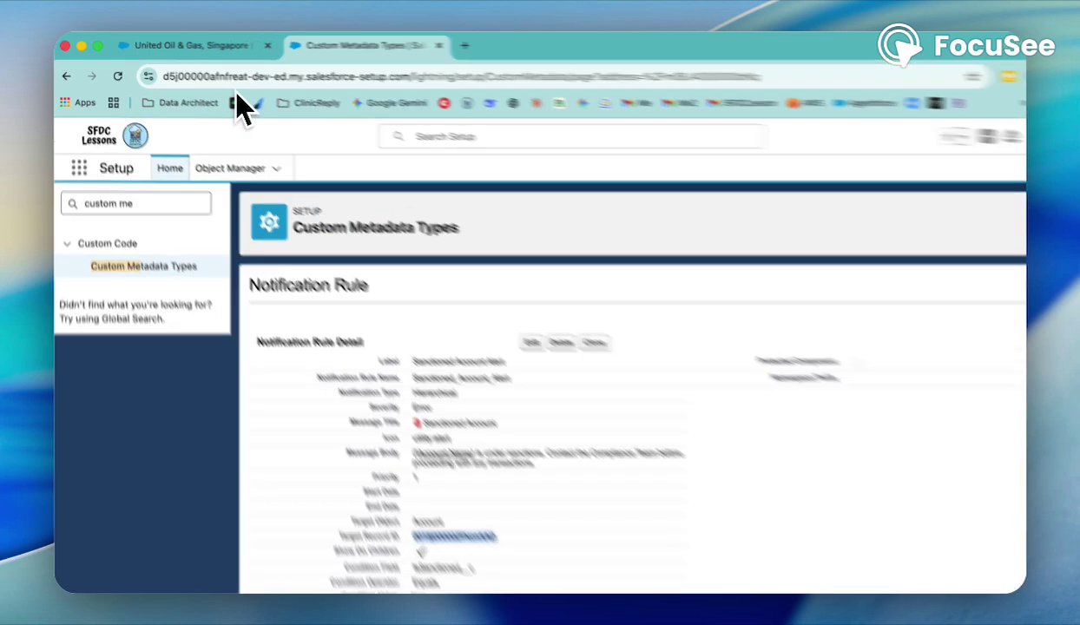
click(227, 45)
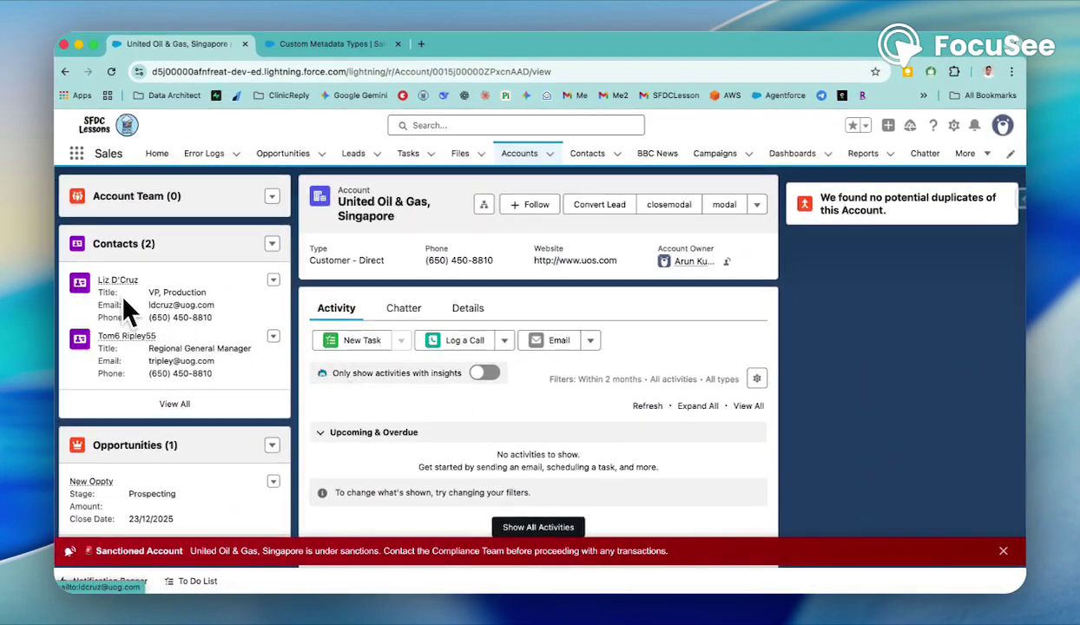
- Check the sanctioned-account alert on the account's related VP, Production contact and on its New Oppty opportunity
mouse_move(106, 277)
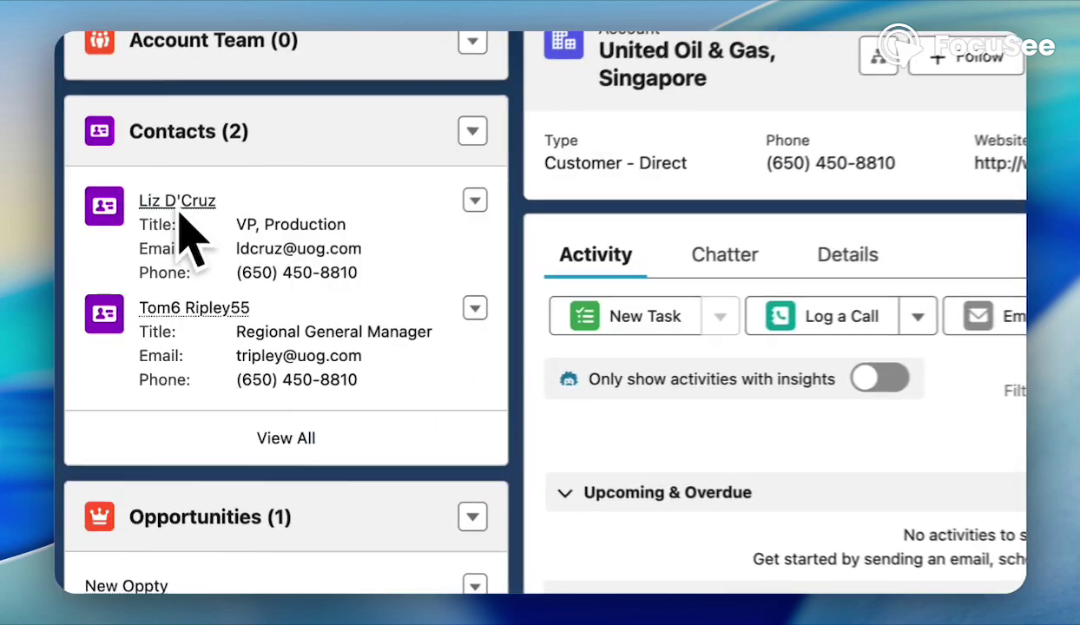
click(180, 209)
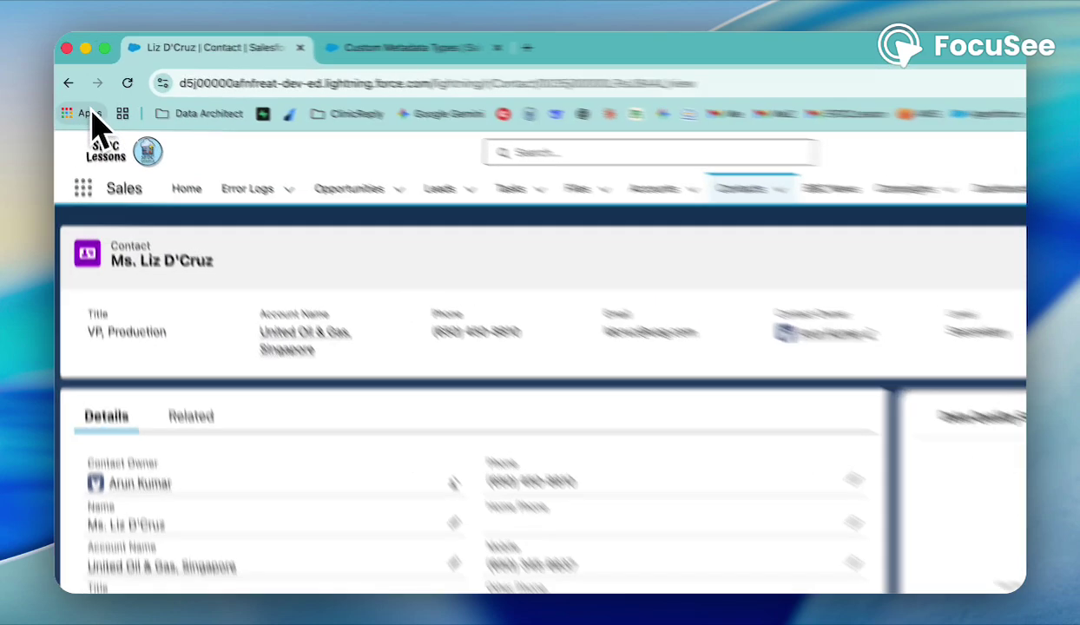
click(66, 73)
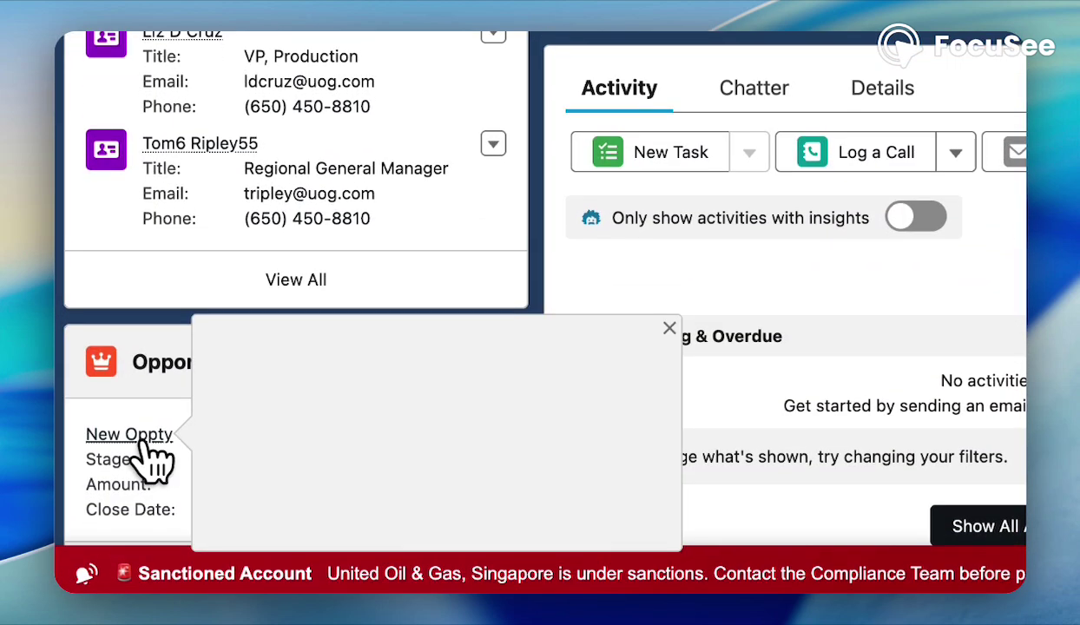
click(143, 417)
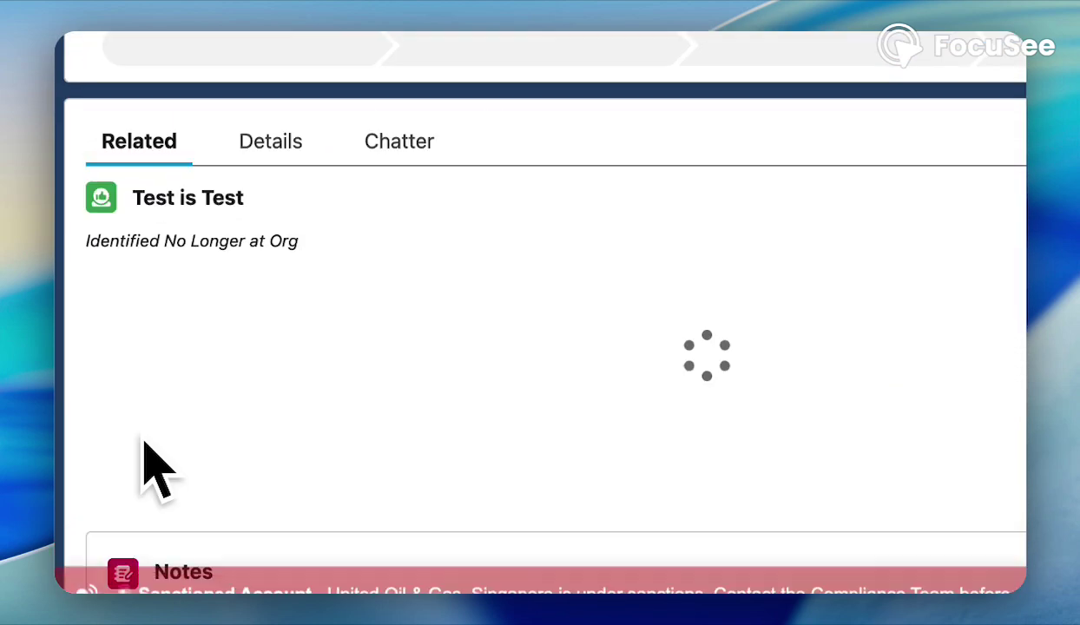
scroll(299, 482, down, 5)
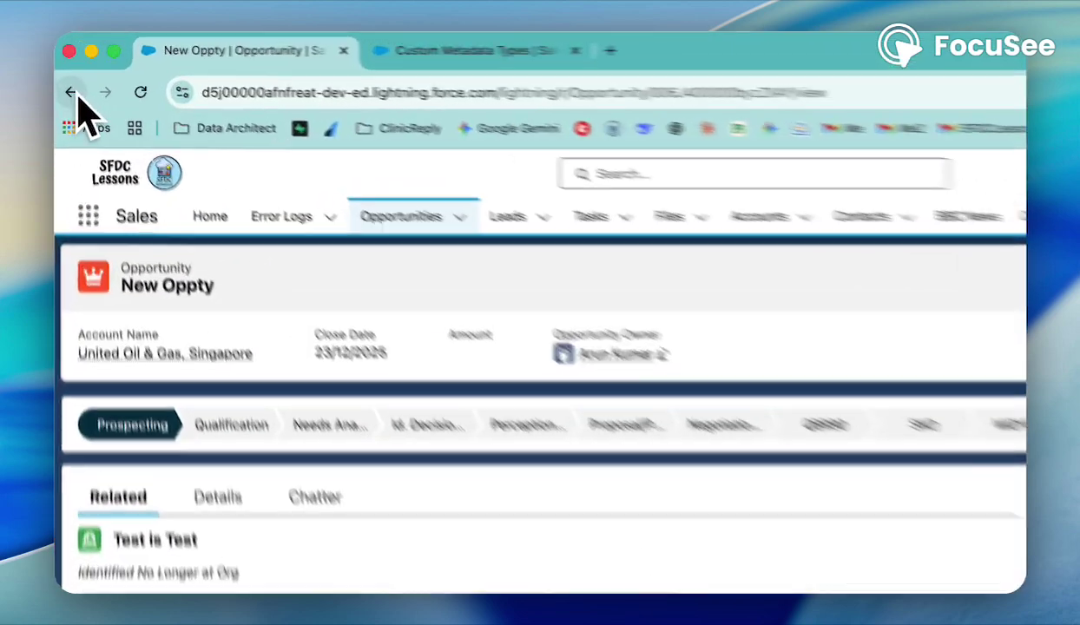
click(66, 71)
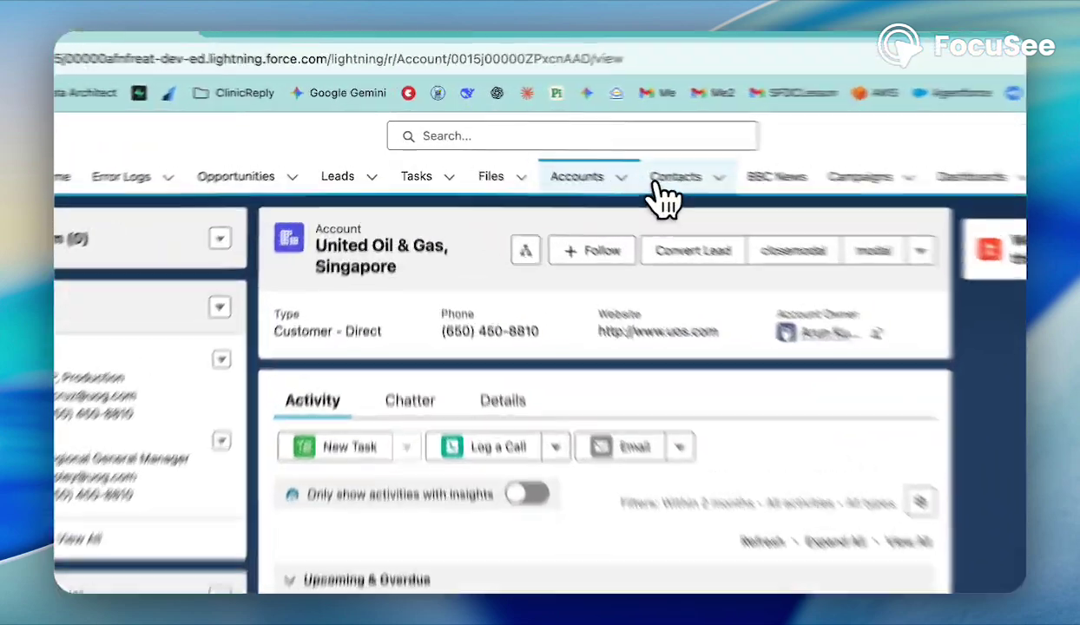
- Check the GenePoint contact's record from the recently viewed contacts for any sanctioned-account banner, and return to the list
click(595, 157)
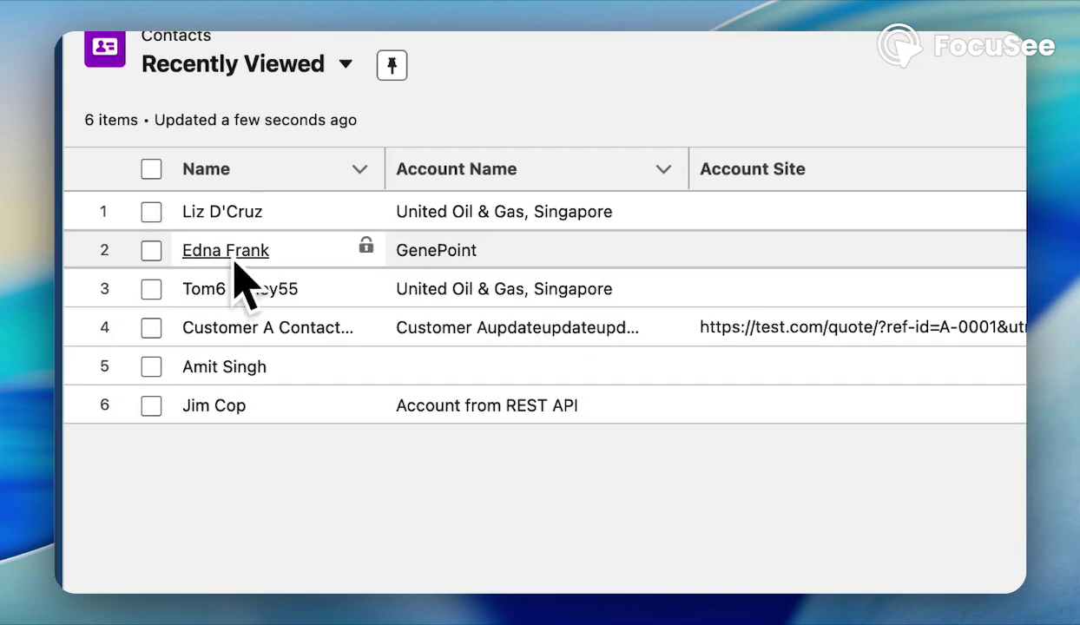
click(237, 261)
scroll(486, 469, down, 10)
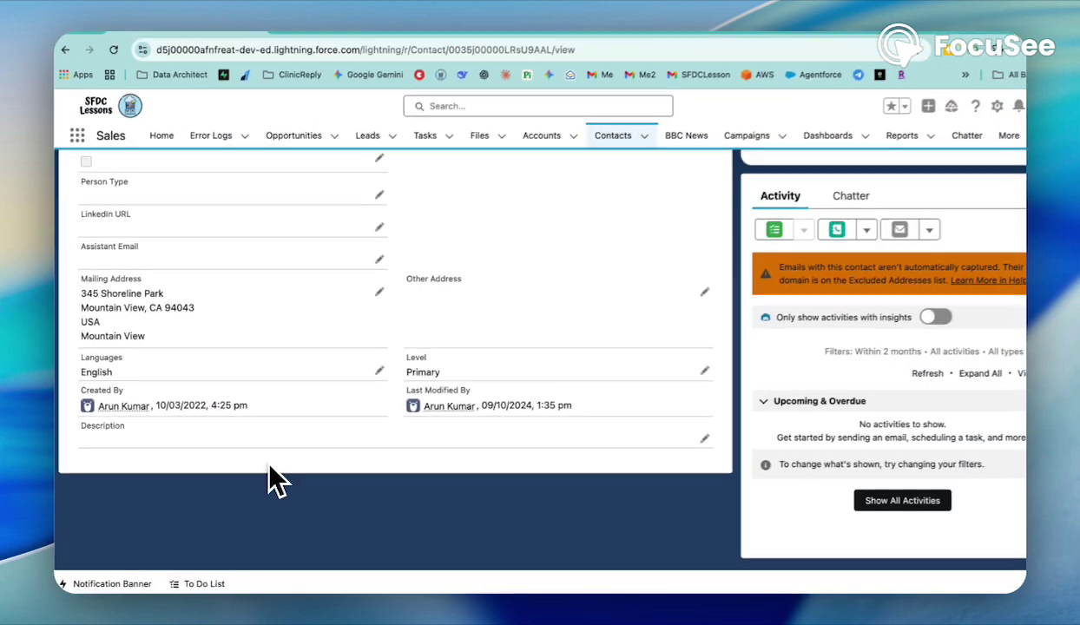
scroll(269, 469, up, 10)
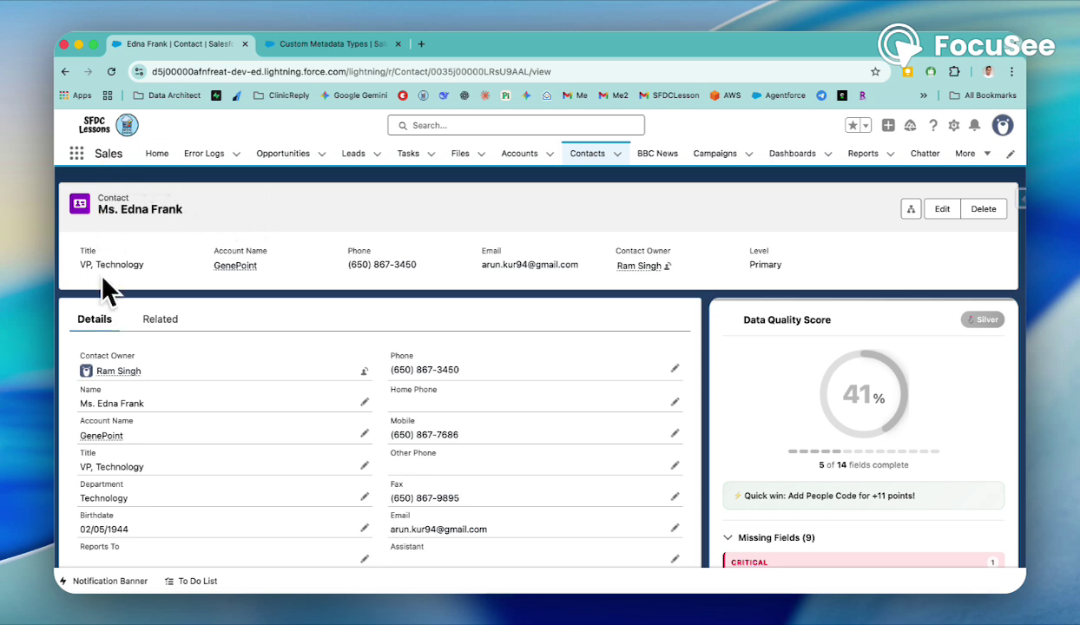
click(65, 73)
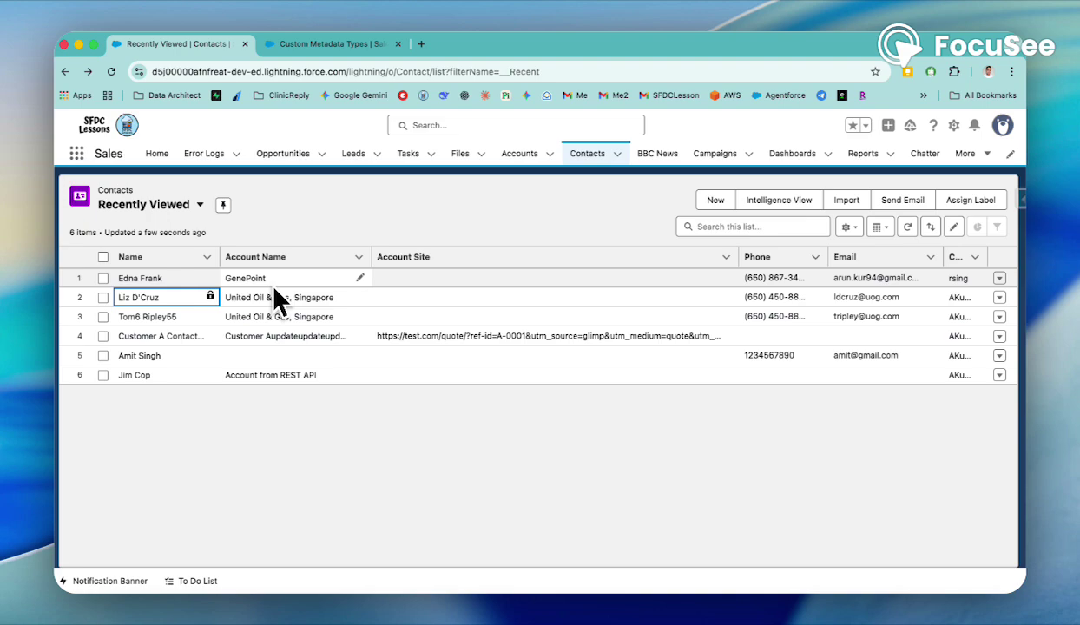
- Examine the parent-object settings of the Account record in the Notification Object Config metadata type in Setup
click(333, 44)
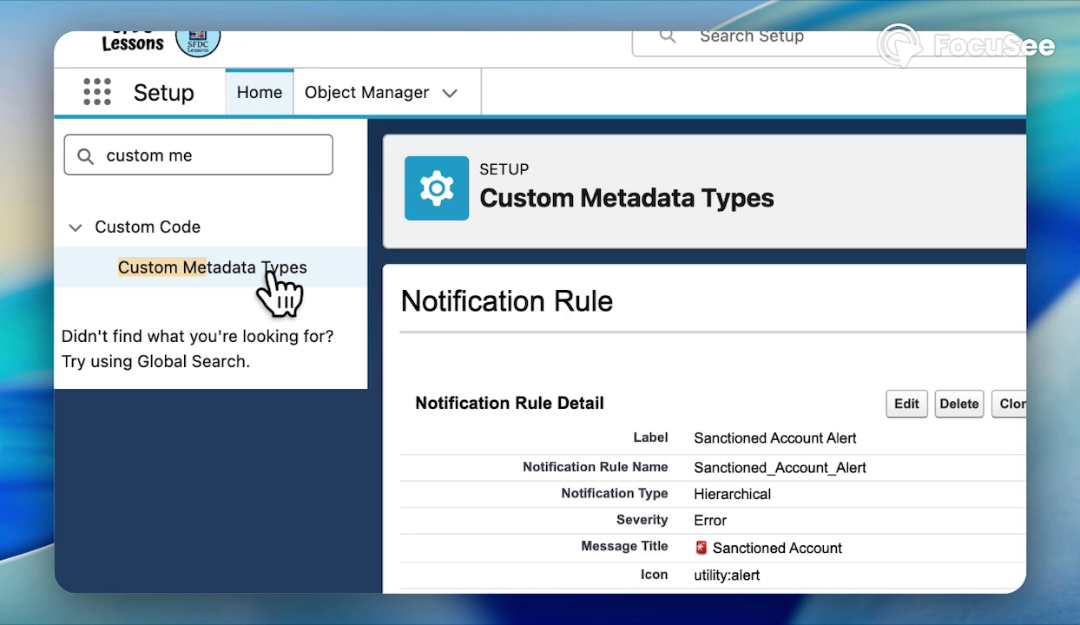
click(265, 310)
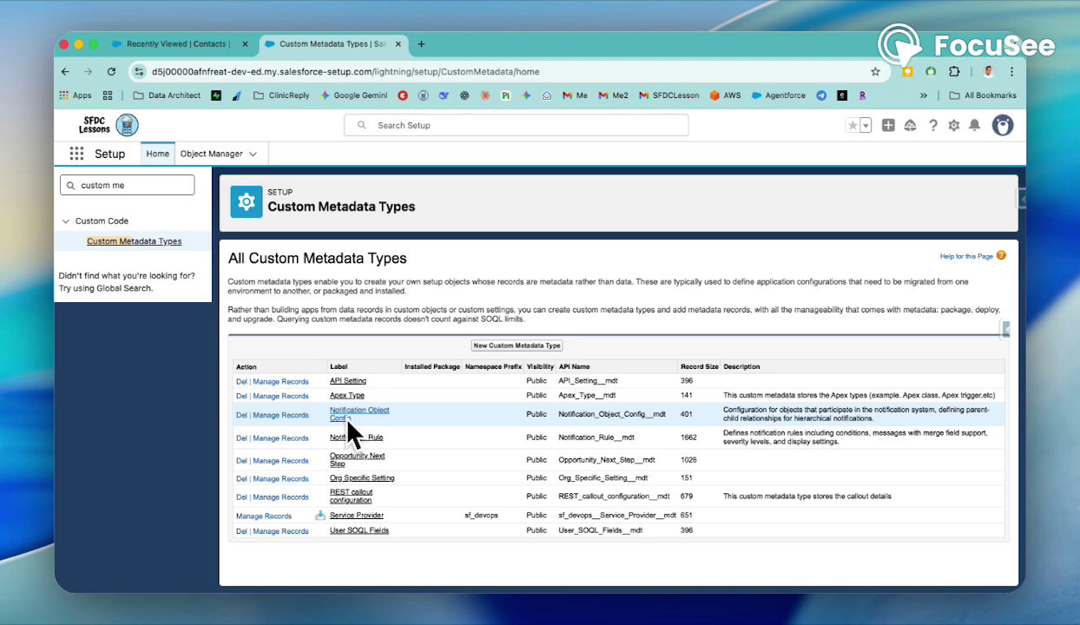
click(298, 416)
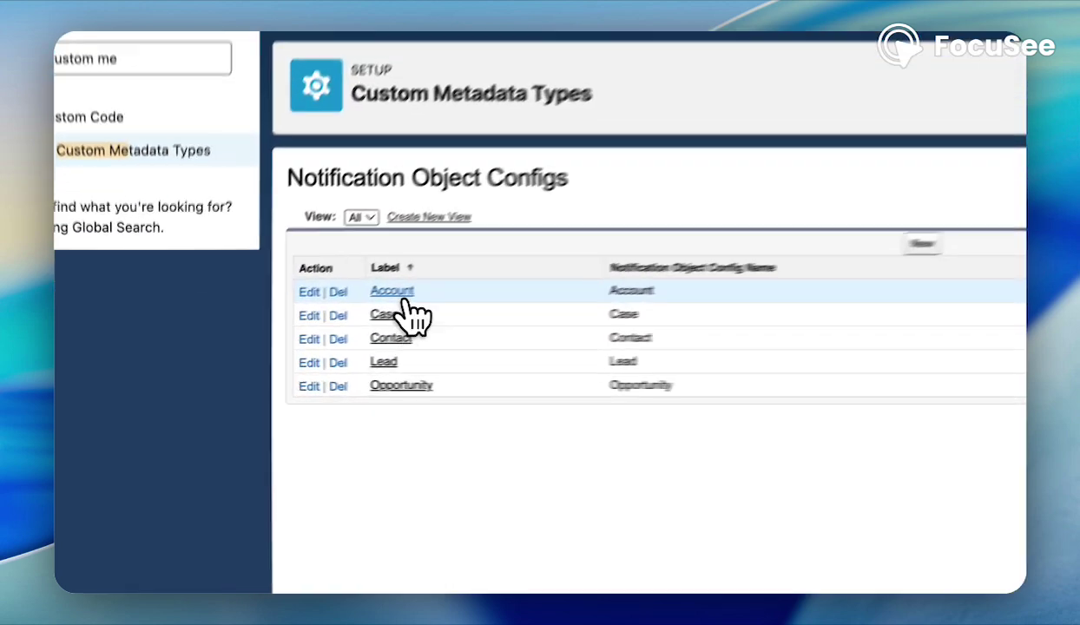
click(295, 328)
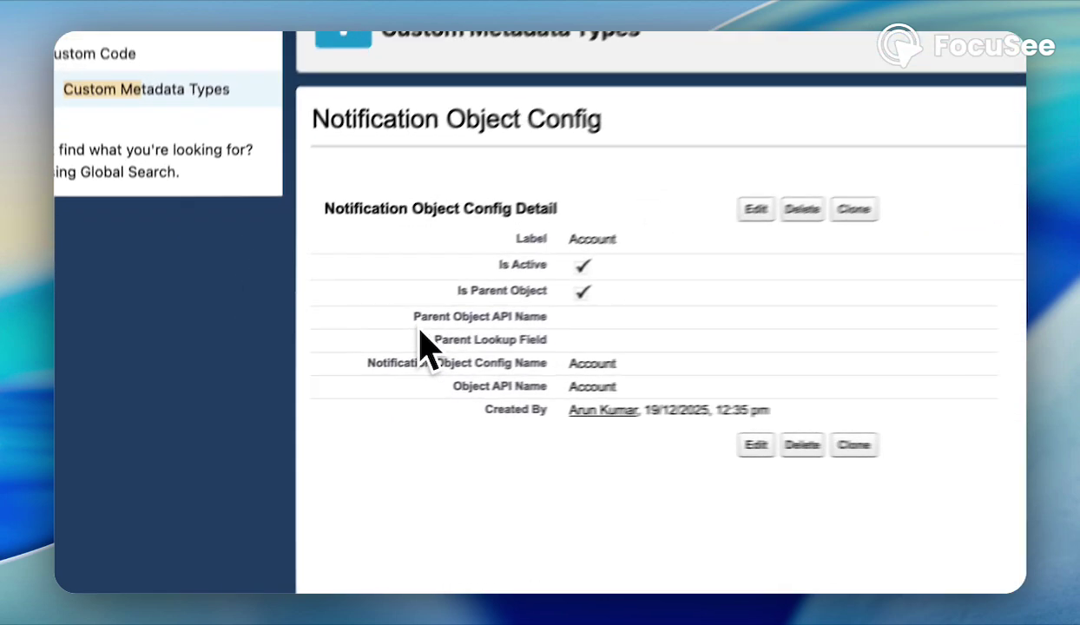
drag(291, 370, 333, 378)
click(608, 310)
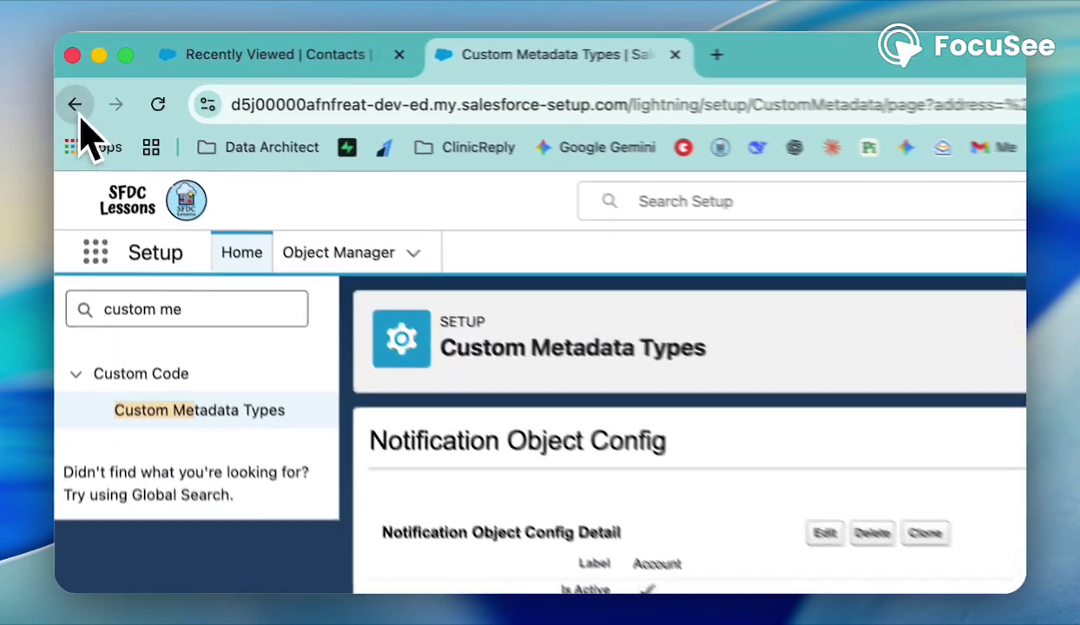
click(65, 71)
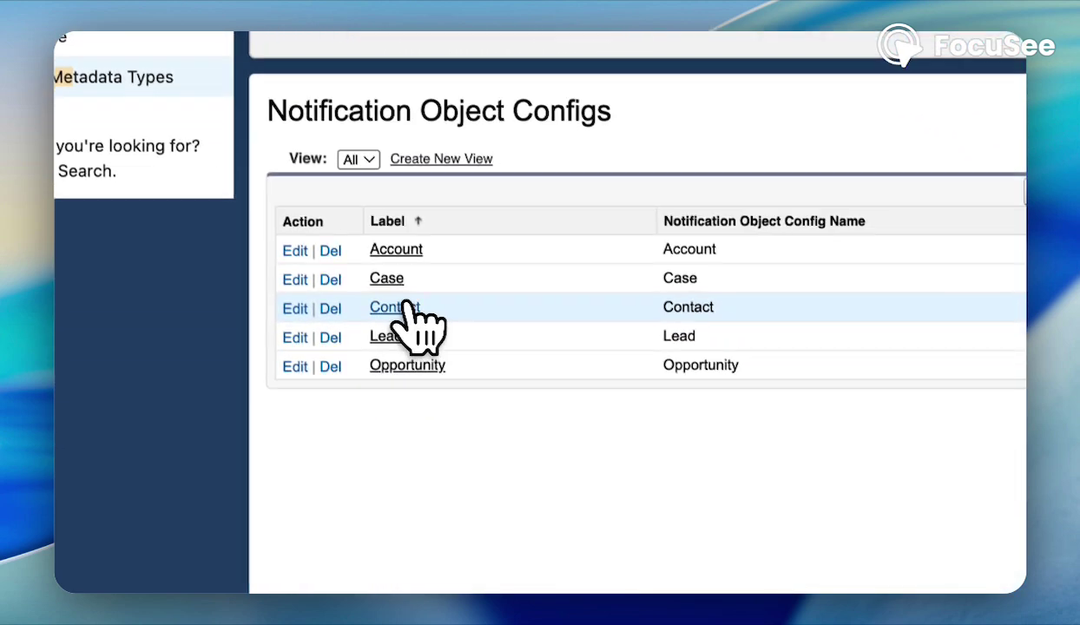
- Examine the parent object and lookup field settings of the Contact, Case and Opportunity object configs, and return to the Sales contacts list
click(404, 306)
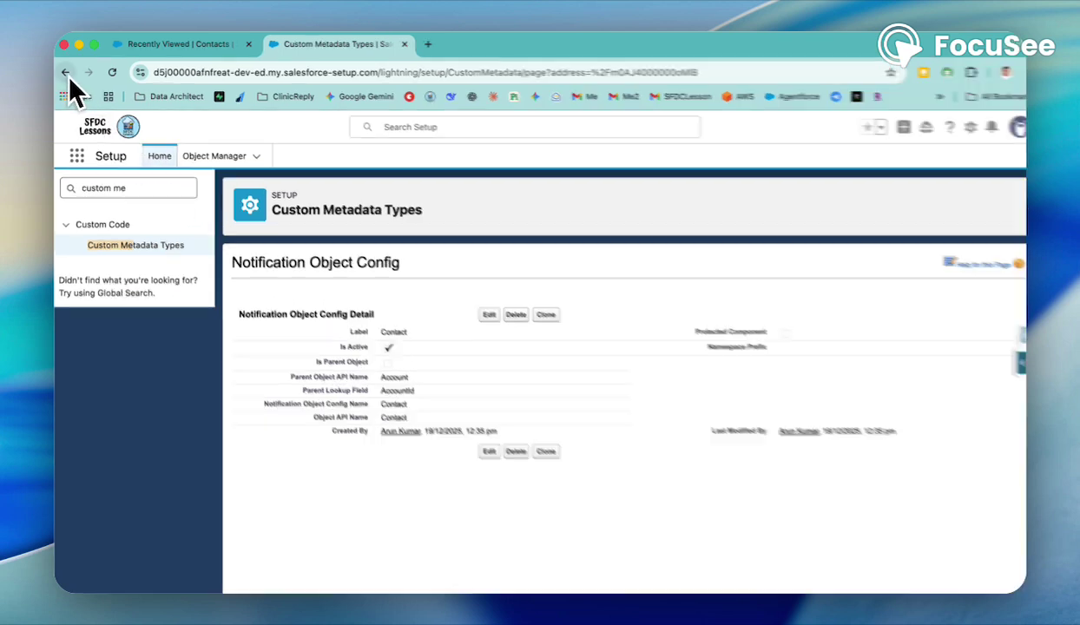
click(65, 72)
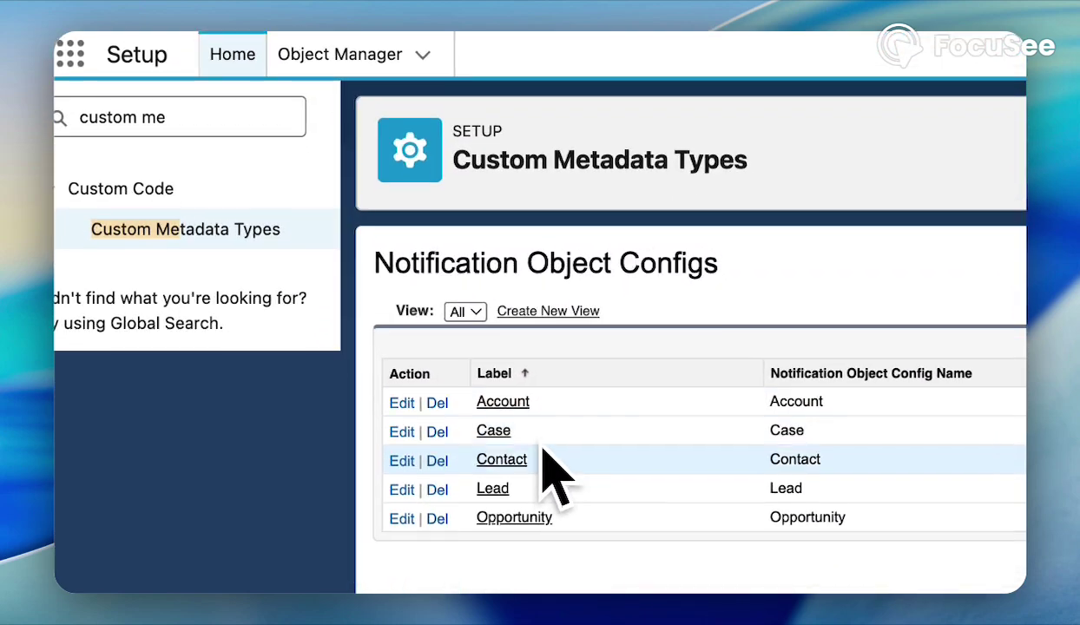
click(504, 452)
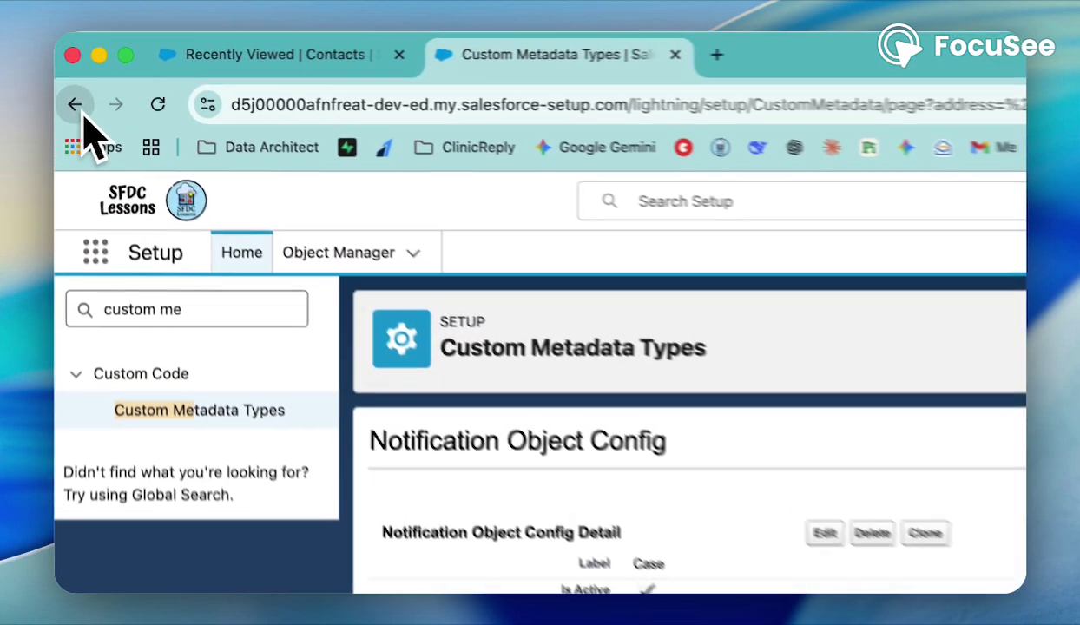
click(82, 113)
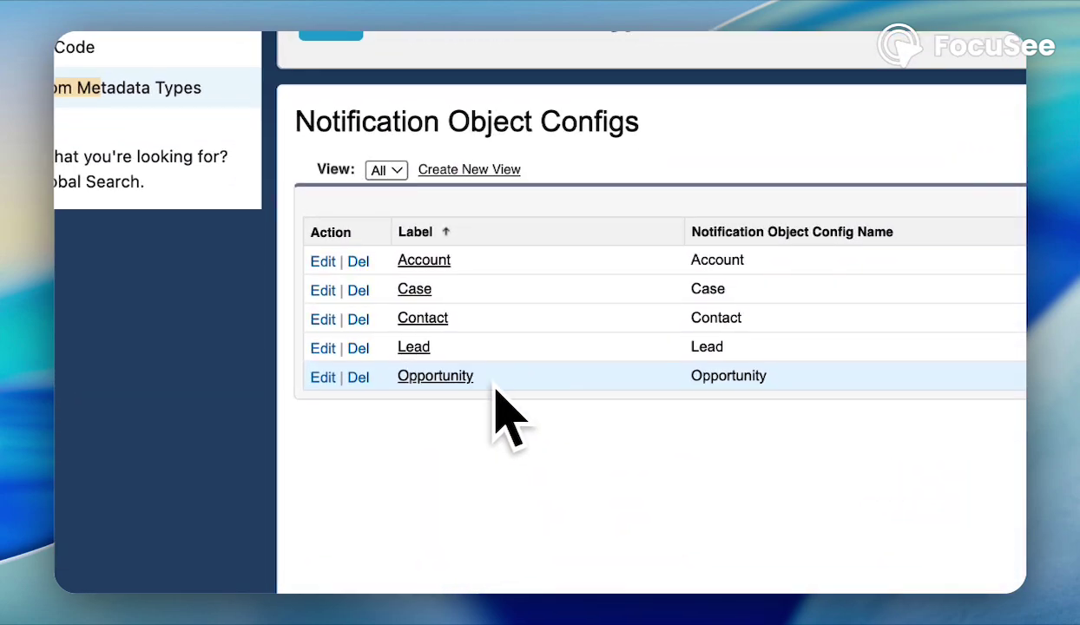
click(447, 378)
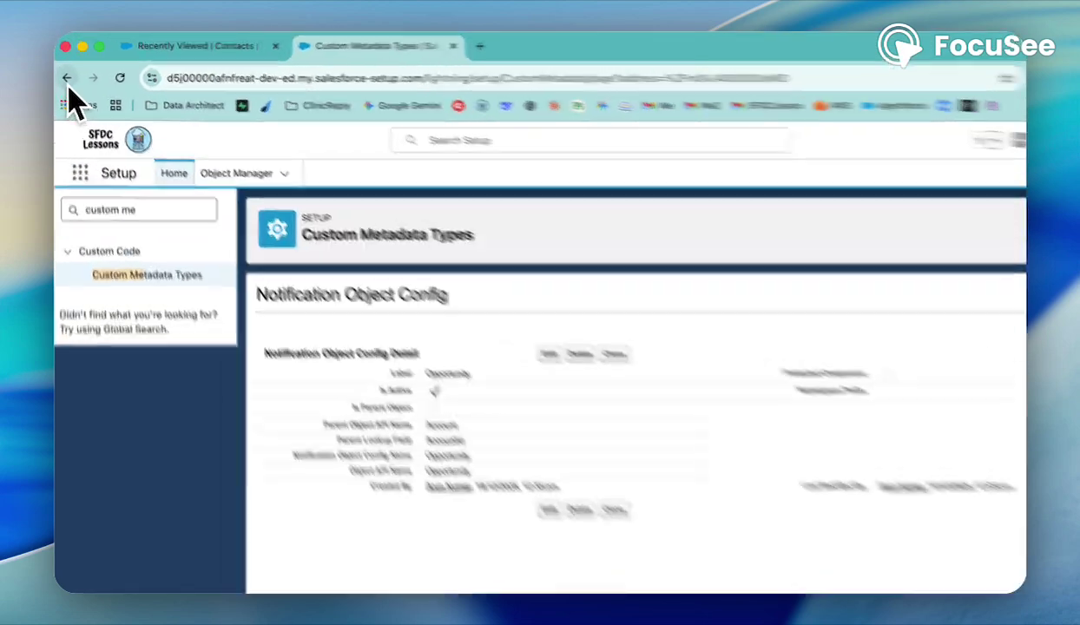
click(65, 71)
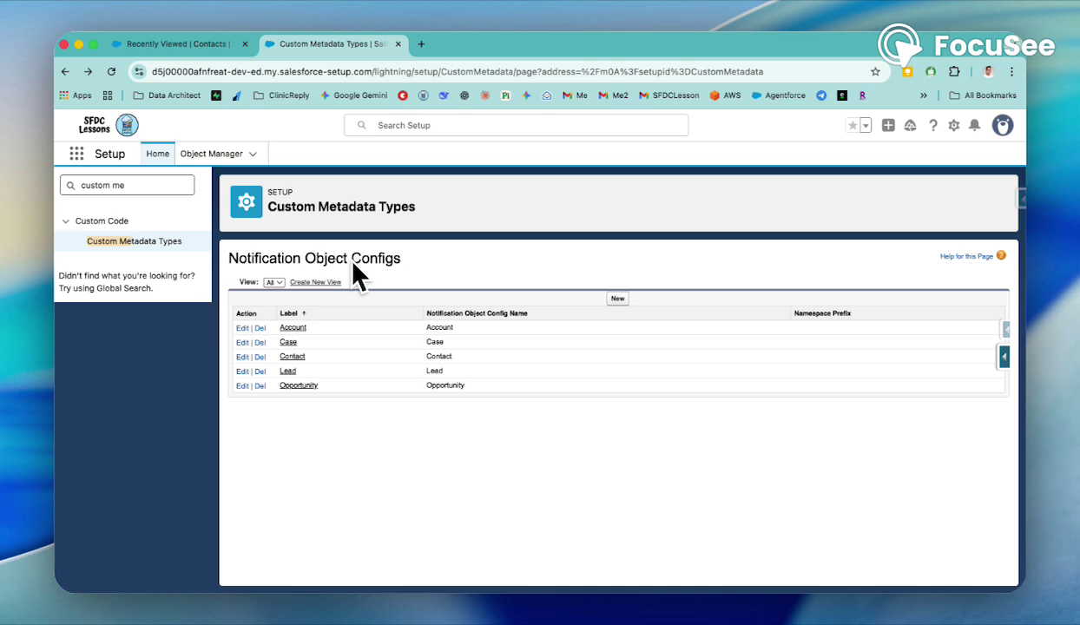
click(186, 45)
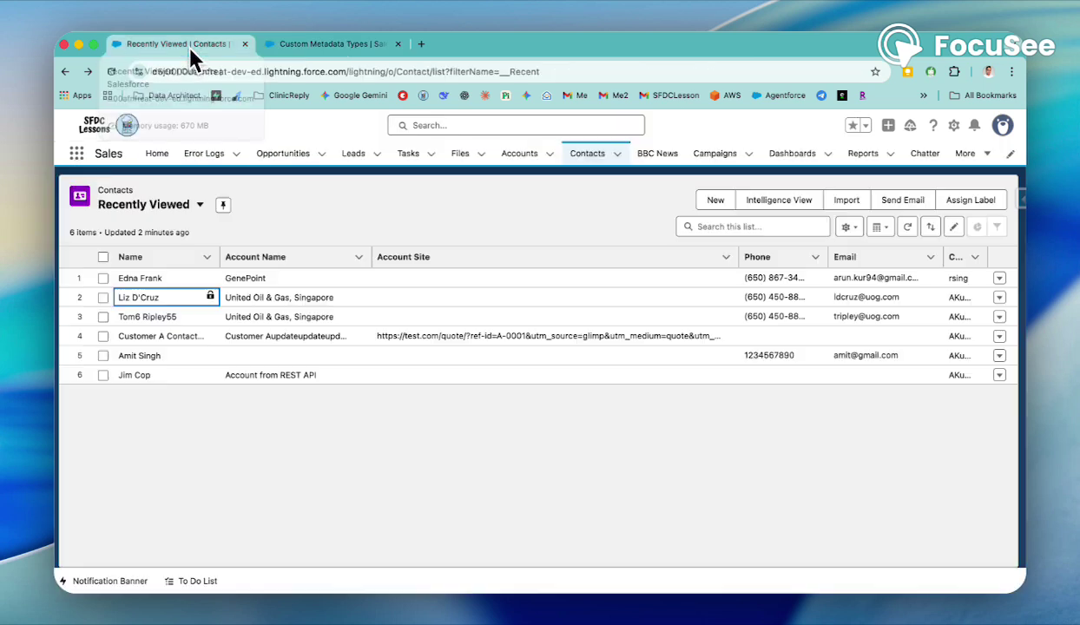